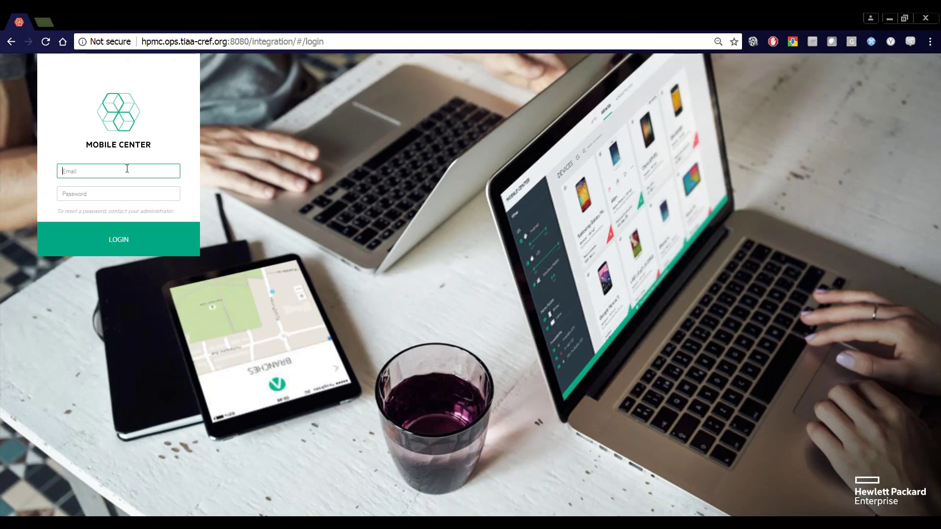
Sign in with the administrator's e-mail and password to reach the 43-device list.
{"action": "key", "text": "Tab"}
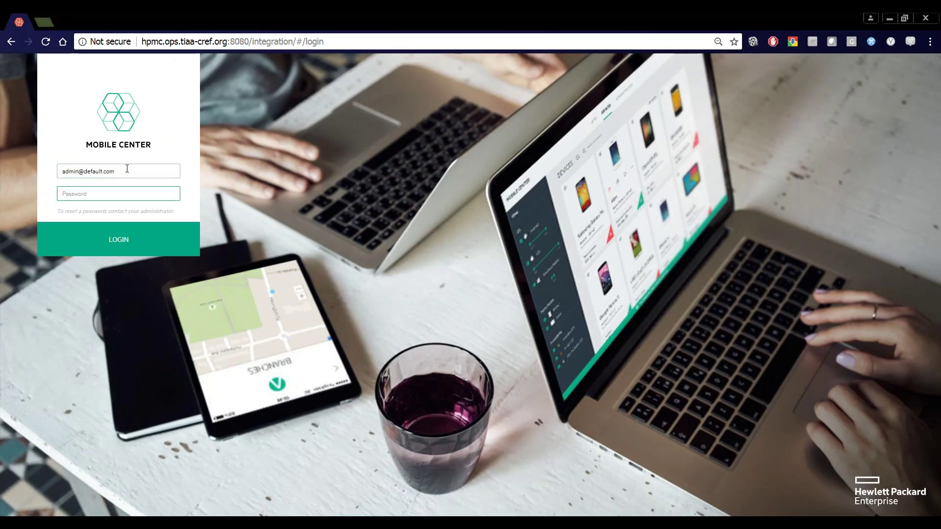
{"action": "key", "text": "Return"}
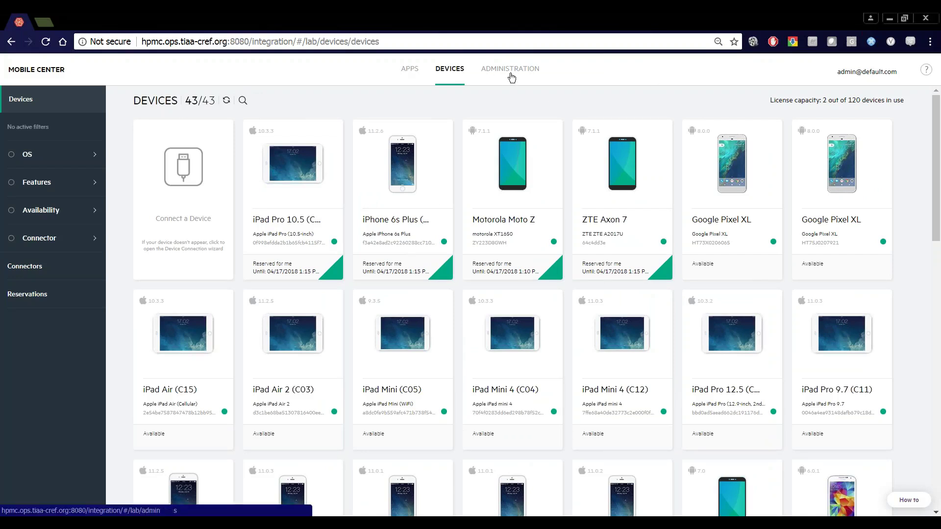
Browse the Apps, Devices and Administration tabs, ending on the Applications list.
{"action": "left_click", "coordinate": [411, 73]}
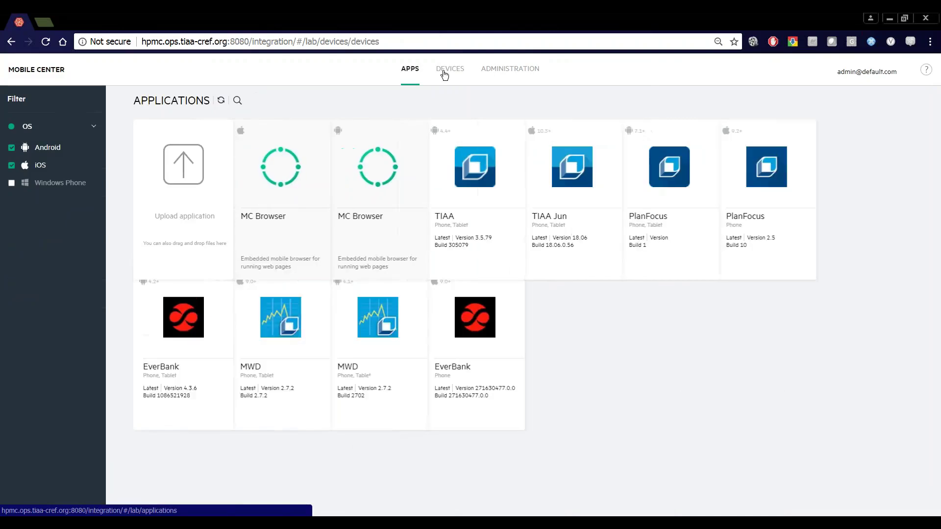
{"action": "left_click", "coordinate": [444, 72]}
{"action": "left_click", "coordinate": [503, 75]}
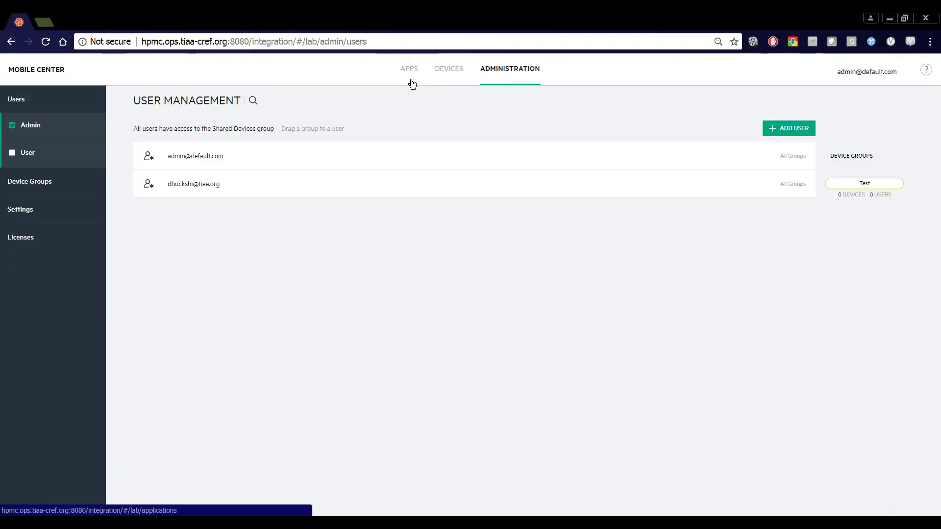
{"action": "left_click", "coordinate": [412, 83]}
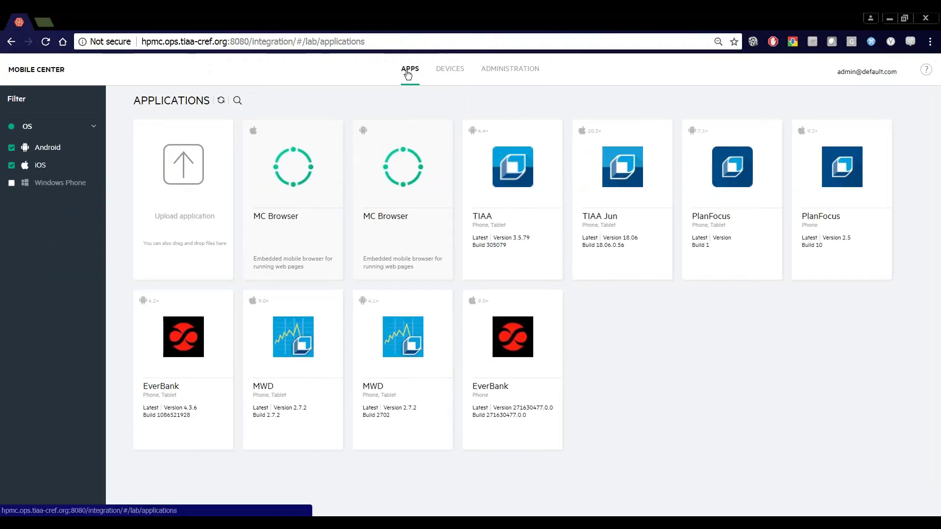
{"action": "left_click", "coordinate": [448, 74]}
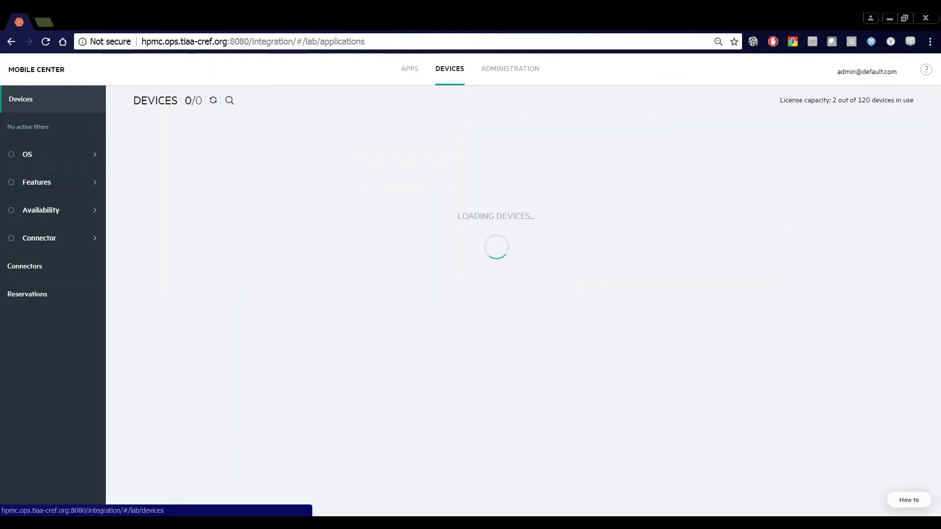
{"action": "left_click", "coordinate": [408, 73]}
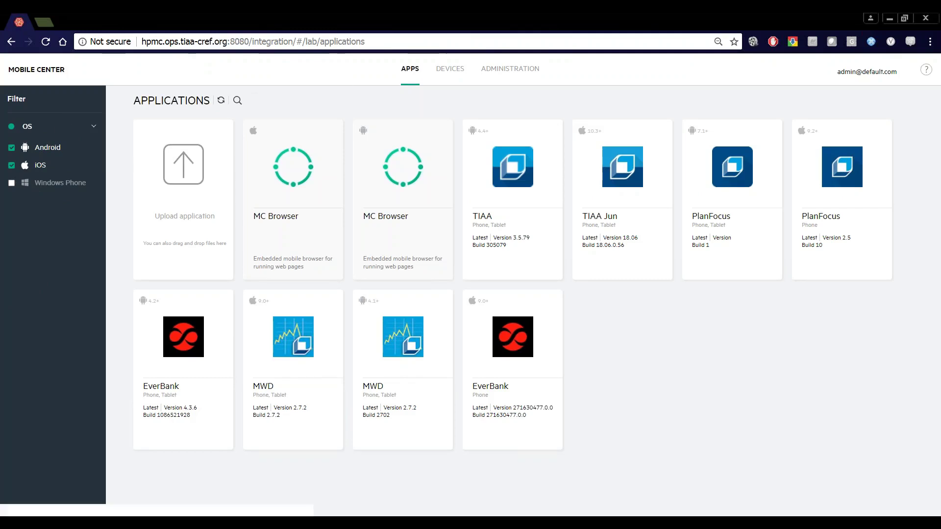
{"action": "left_click", "coordinate": [450, 72]}
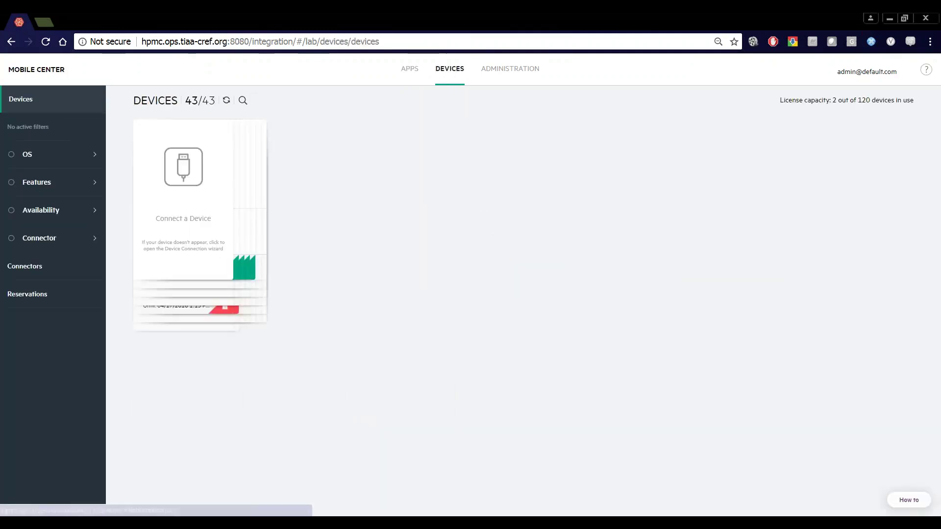
{"action": "left_click", "coordinate": [413, 74]}
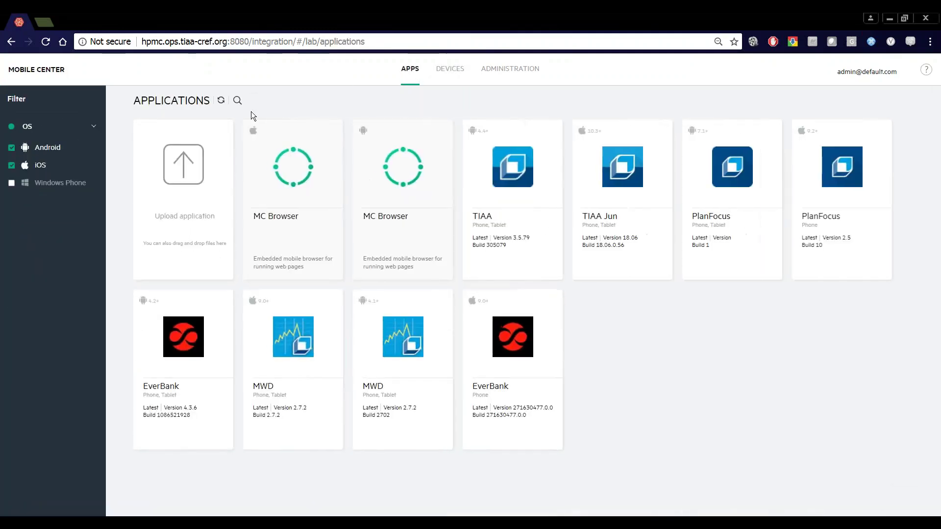
Toggle the Android and iOS OS filter checkboxes so apps for all platforms show.
{"action": "left_click", "coordinate": [51, 150]}
{"action": "left_click", "coordinate": [40, 147]}
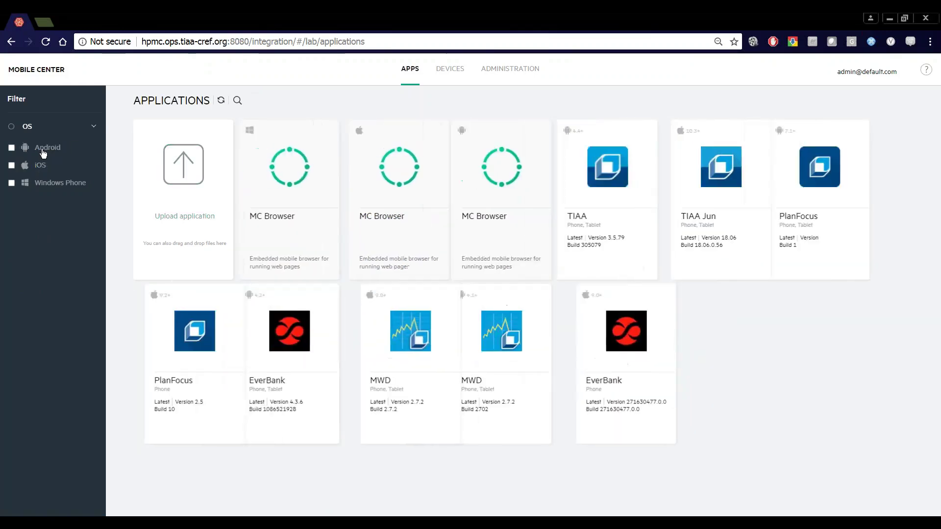
{"action": "left_click", "coordinate": [40, 166]}
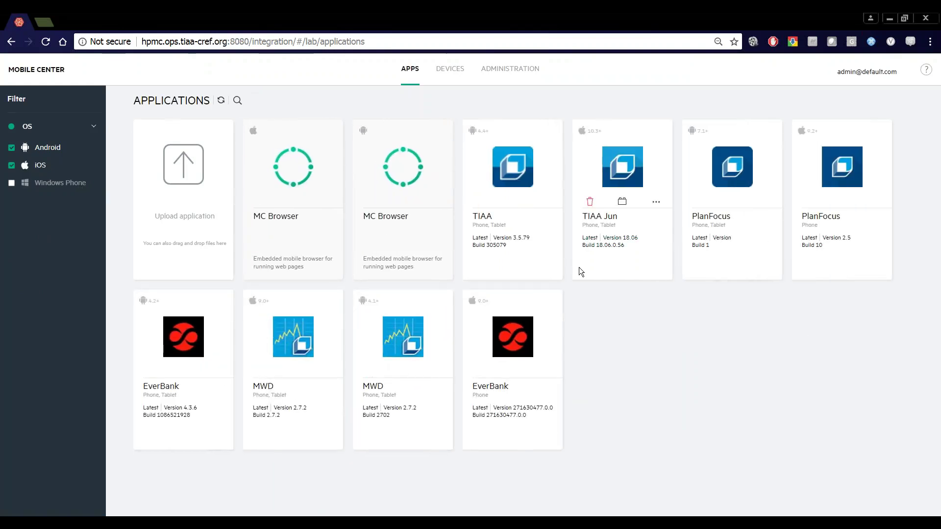
{"action": "left_click", "coordinate": [926, 70]}
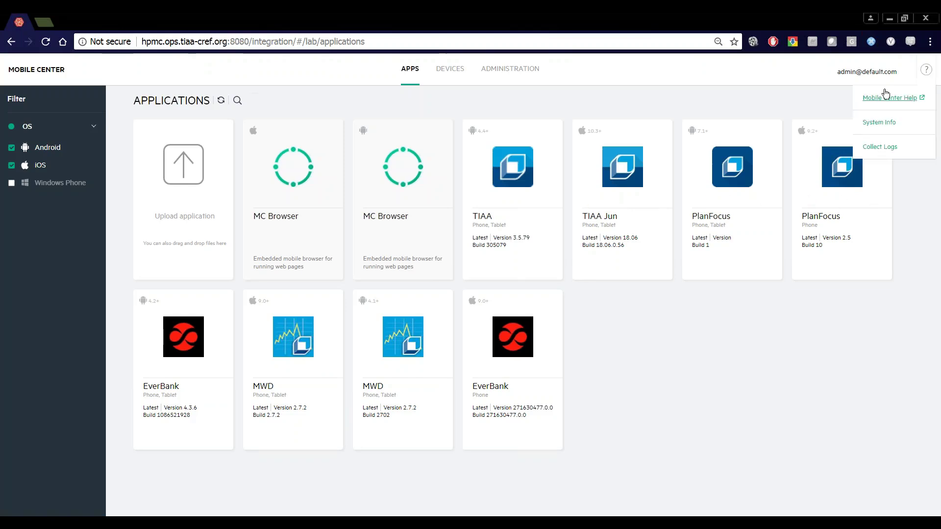
{"action": "left_click", "coordinate": [869, 73]}
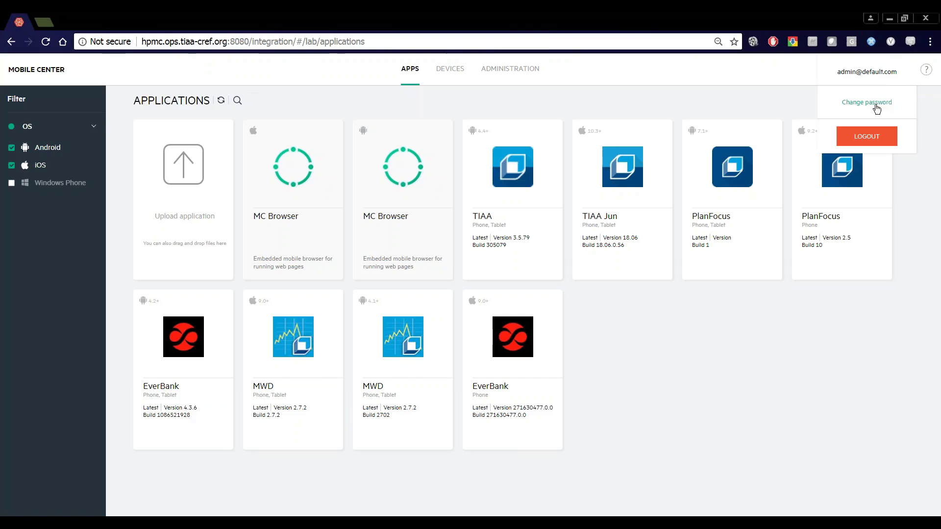
{"action": "mouse_move", "coordinate": [928, 74]}
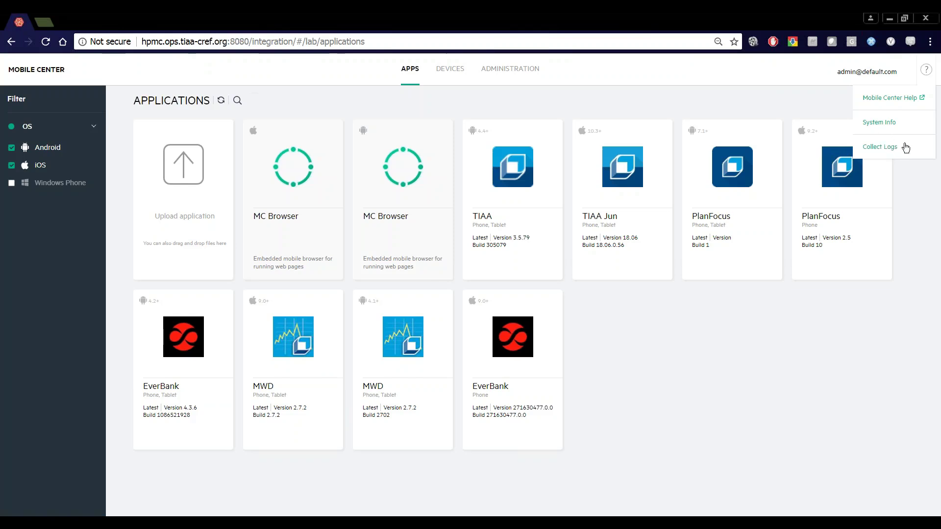
{"action": "left_click", "coordinate": [897, 143]}
{"action": "left_click", "coordinate": [926, 70]}
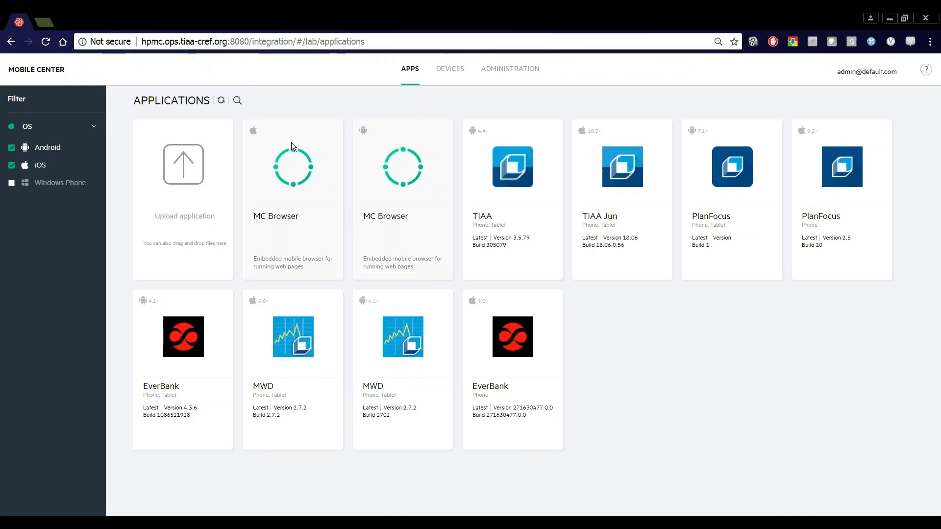
Filter apps to iOS only and open the TIAA Jun app's upload list.
{"action": "left_click", "coordinate": [34, 154]}
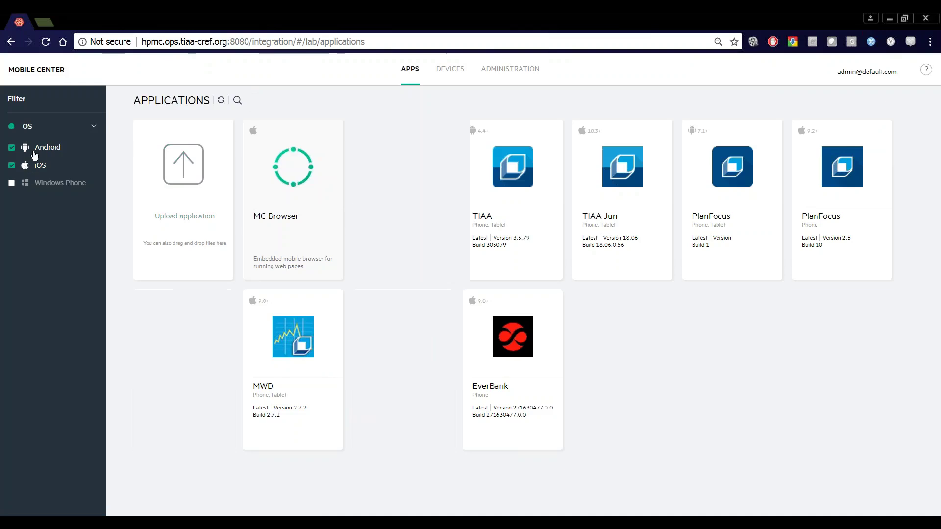
{"action": "mouse_move", "coordinate": [399, 248]}
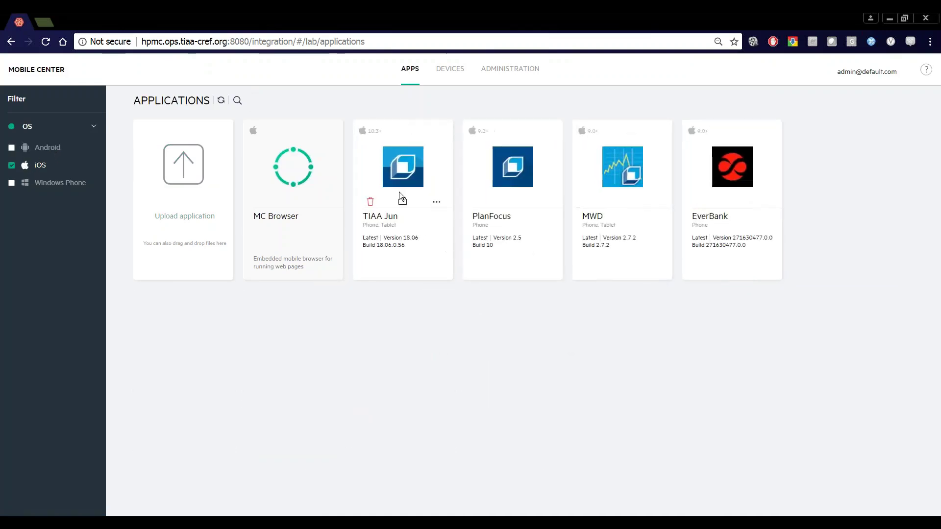
{"action": "left_click", "coordinate": [436, 205]}
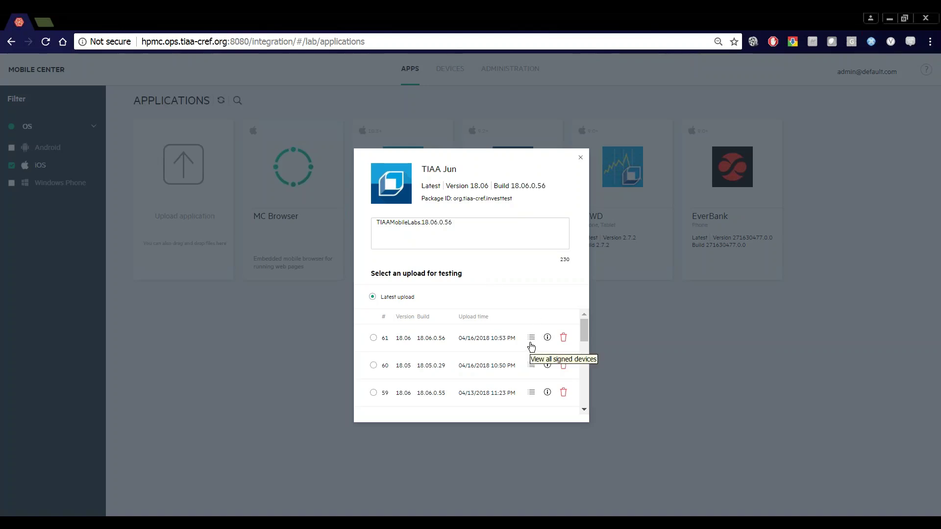
Check upload 61's signed devices, pin TIAA Jun to upload #61 (build 18.06.0.56), and reopen its details.
{"action": "left_click", "coordinate": [532, 338]}
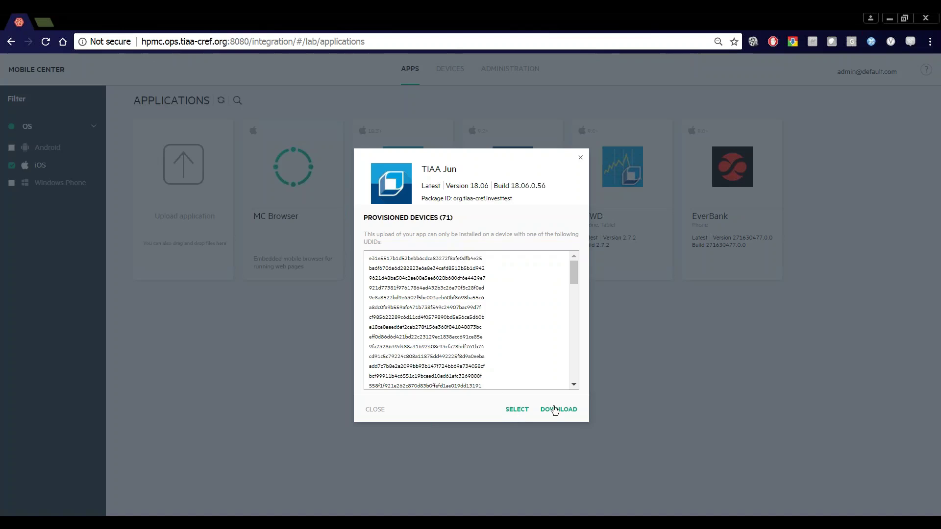
{"action": "left_click", "coordinate": [363, 412]}
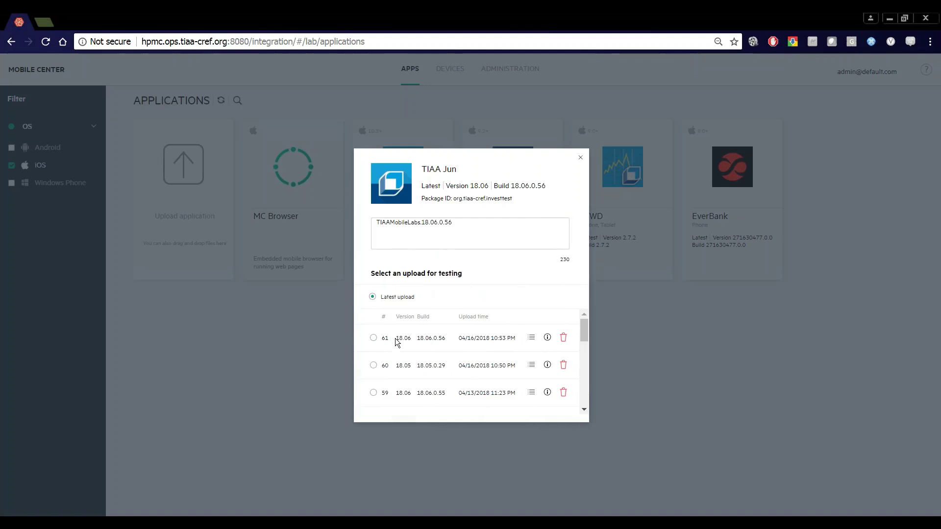
{"action": "left_click", "coordinate": [414, 340]}
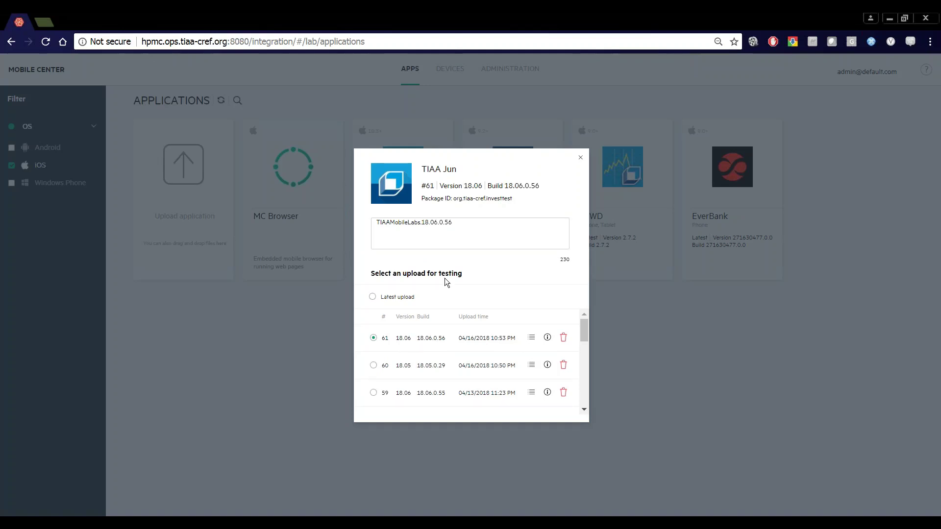
{"action": "left_click", "coordinate": [582, 159]}
{"action": "mouse_move", "coordinate": [405, 223]}
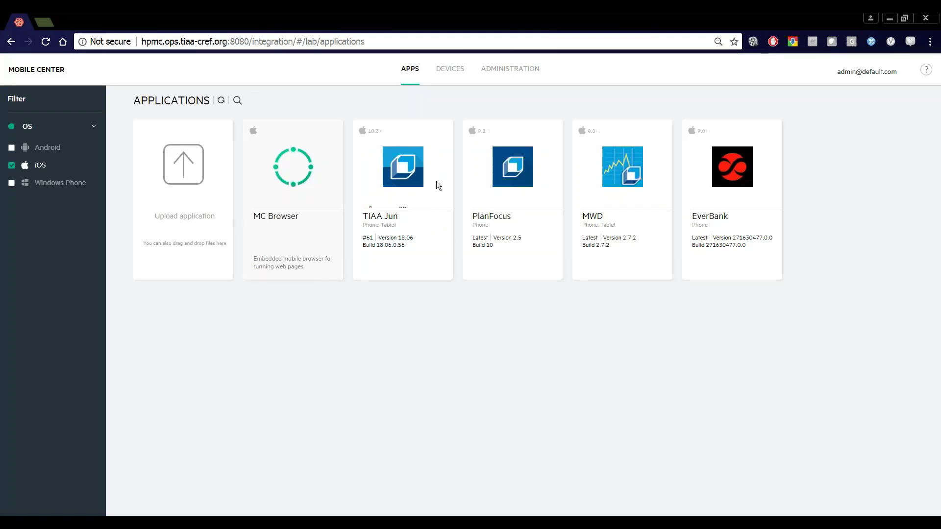
{"action": "left_click", "coordinate": [436, 205]}
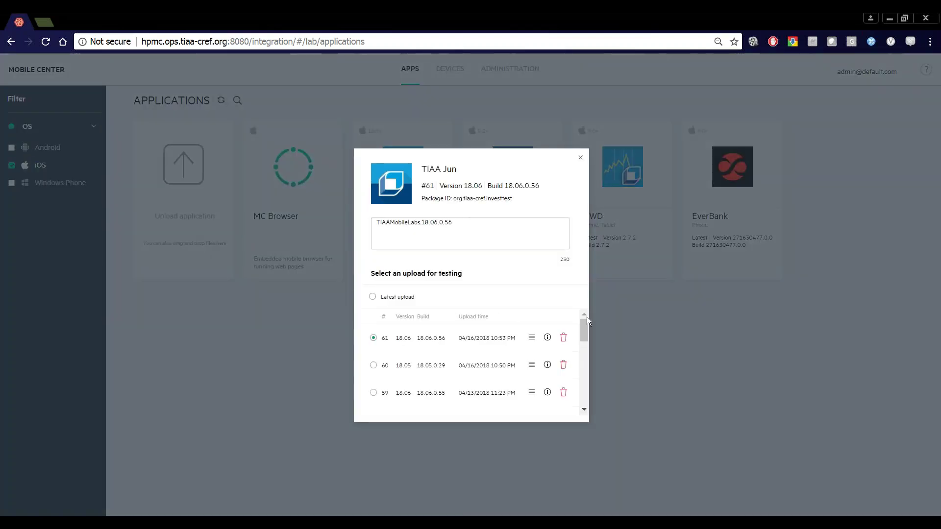
Switch the app's tested upload to #60 (Version 18.05, Build 18.05.0.29).
{"action": "left_click_drag", "start_coordinate": [582, 325], "coordinate": [578, 321]}
{"action": "left_click", "coordinate": [581, 157]}
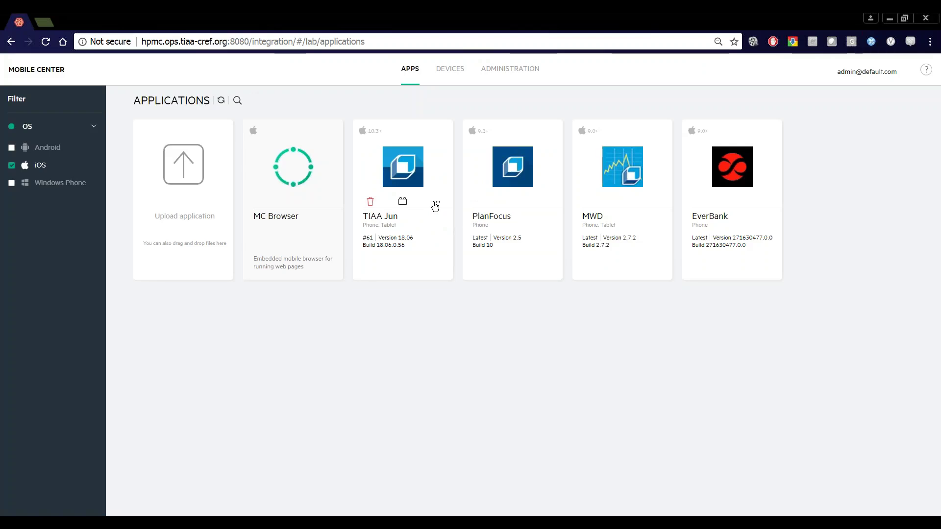
{"action": "left_click", "coordinate": [436, 203]}
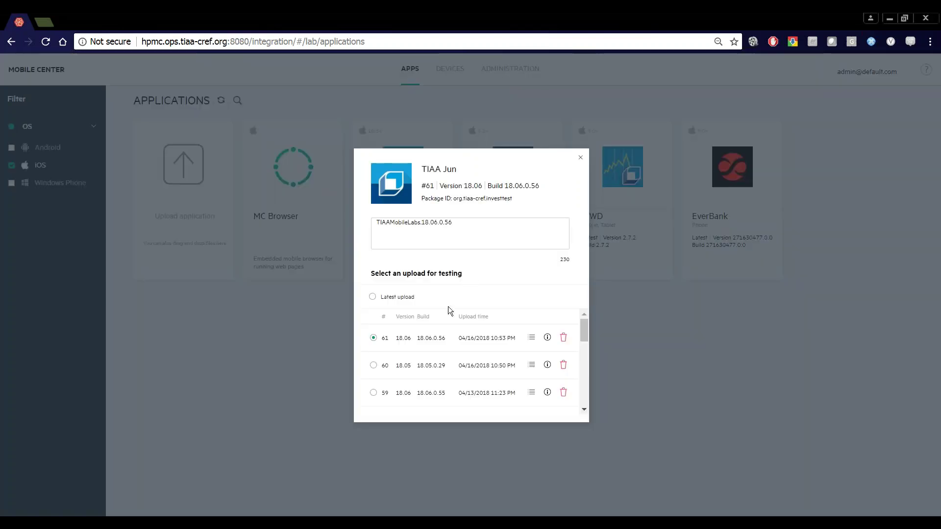
{"action": "left_click", "coordinate": [374, 367]}
{"action": "left_click", "coordinate": [582, 159]}
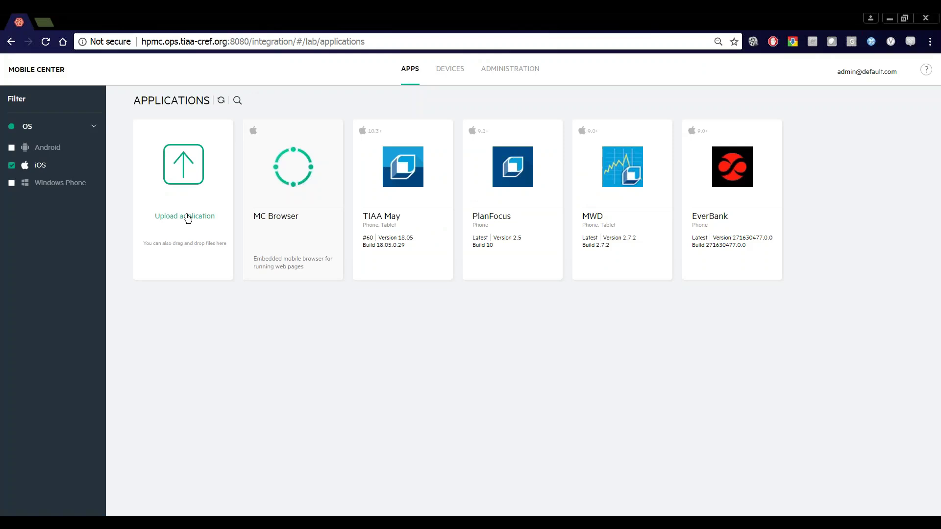
Cancel a new application upload and re-include Android apps in the OS filter.
{"action": "left_click", "coordinate": [190, 168]}
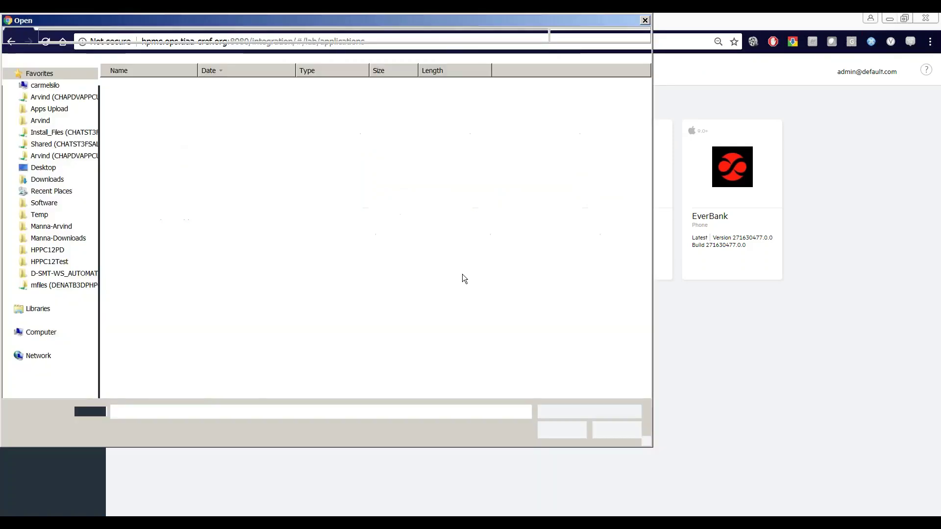
{"action": "left_click", "coordinate": [608, 426]}
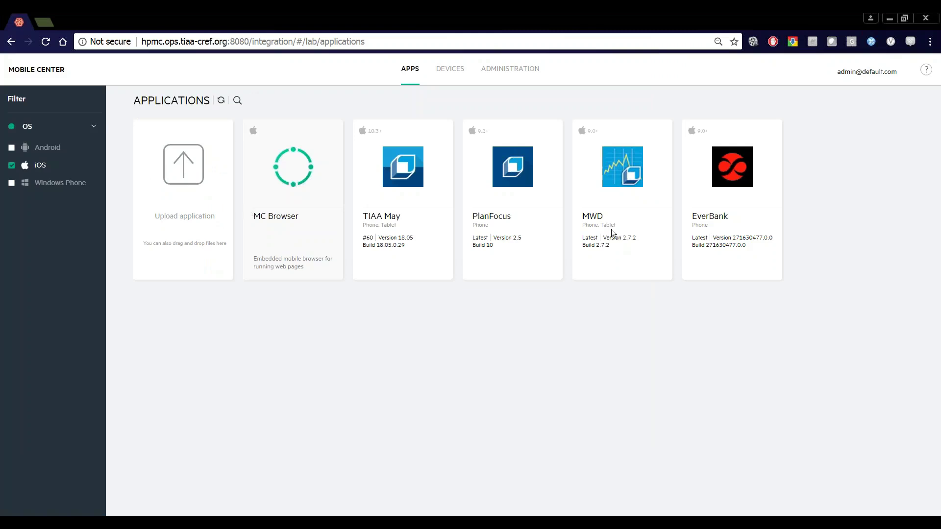
{"action": "mouse_move", "coordinate": [445, 126]}
{"action": "mouse_move", "coordinate": [375, 140]}
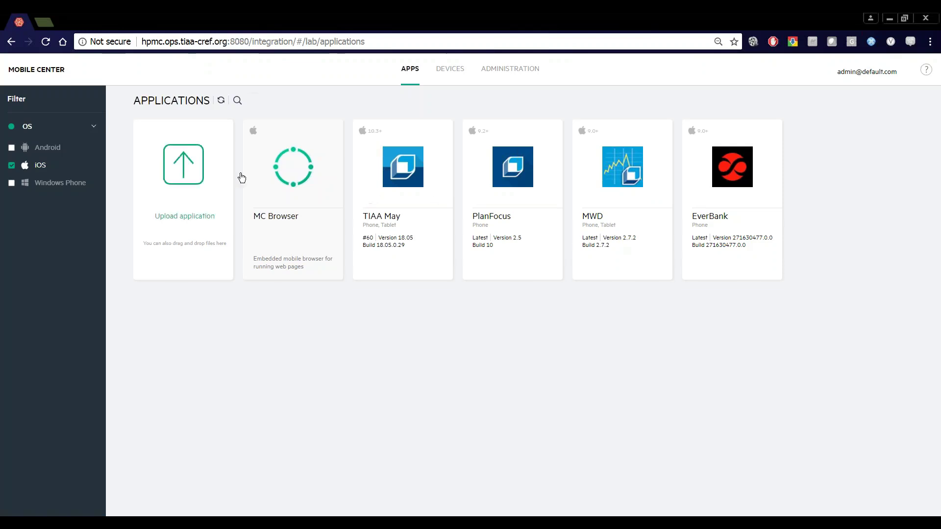
{"action": "left_click", "coordinate": [21, 149]}
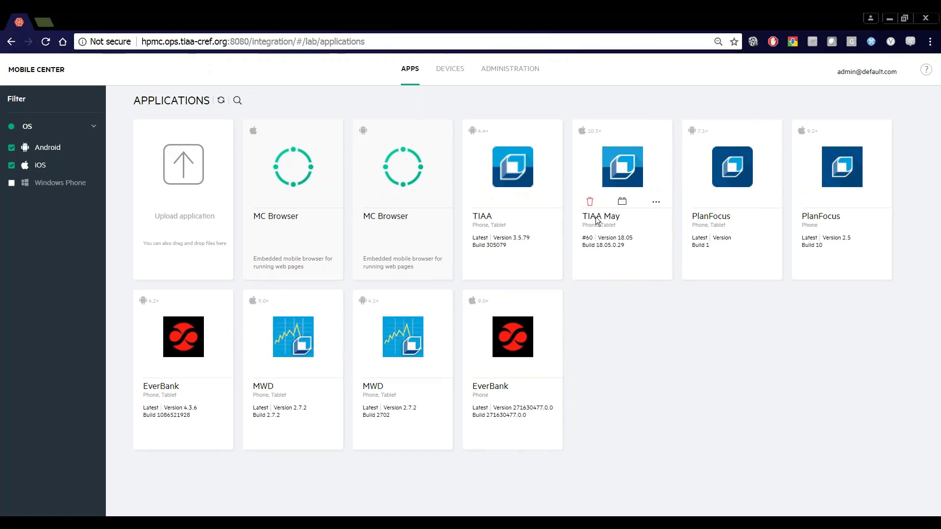
Return to the Devices list showing all 43 unfiltered devices.
{"action": "mouse_move", "coordinate": [591, 140]}
{"action": "left_click", "coordinate": [459, 69]}
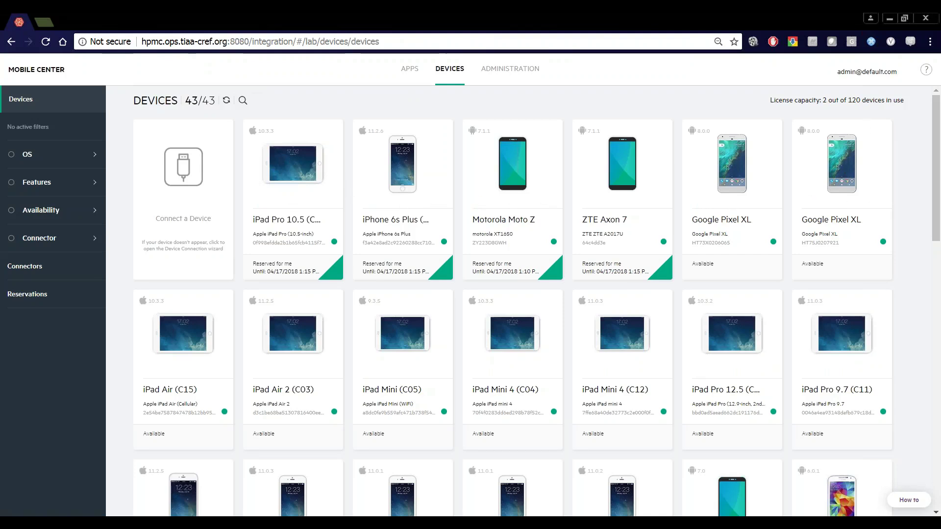
{"action": "mouse_move", "coordinate": [275, 174]}
{"action": "mouse_move", "coordinate": [270, 379]}
Filter devices to iOS version 10.3.1 and later, leaving 18 of 43.
{"action": "scroll", "coordinate": [937, 206], "scroll_direction": "down", "scroll_amount": 5}
{"action": "scroll", "coordinate": [937, 206], "scroll_direction": "up", "scroll_amount": 5}
{"action": "left_click", "coordinate": [50, 154]}
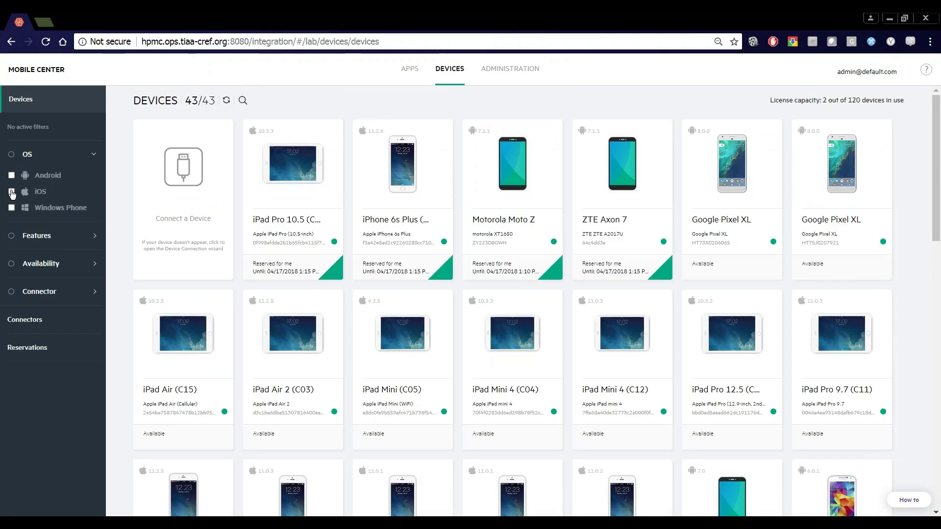
{"action": "left_click", "coordinate": [12, 192]}
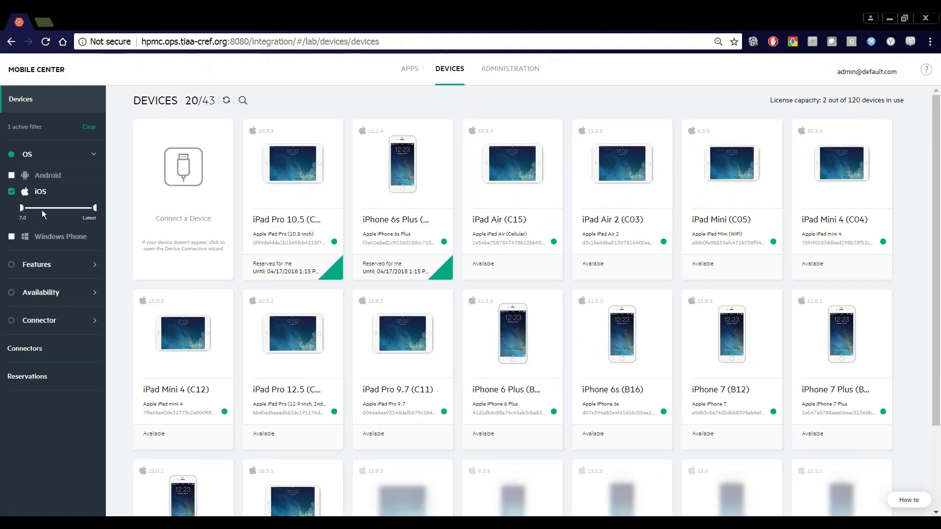
{"action": "left_click_drag", "start_coordinate": [58, 210], "coordinate": [62, 211]}
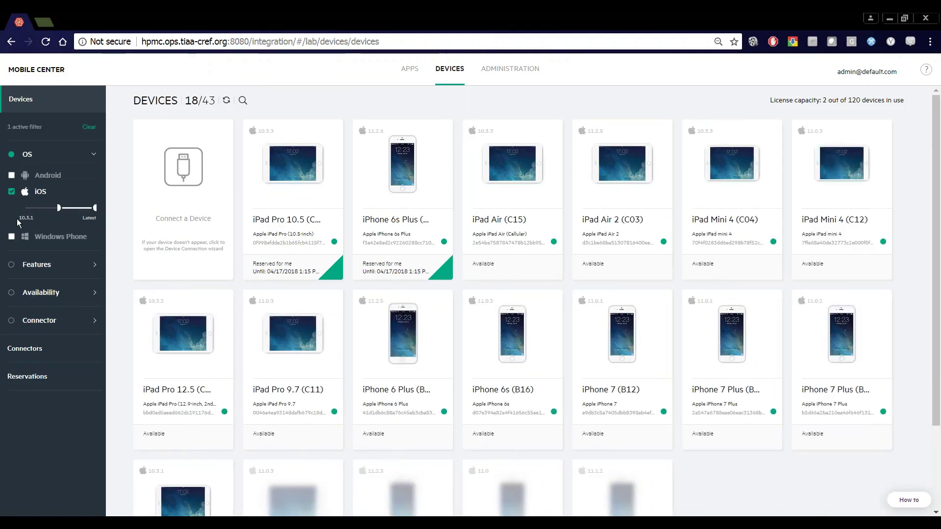
{"action": "scroll", "coordinate": [621, 333], "scroll_direction": "down", "scroll_amount": 3}
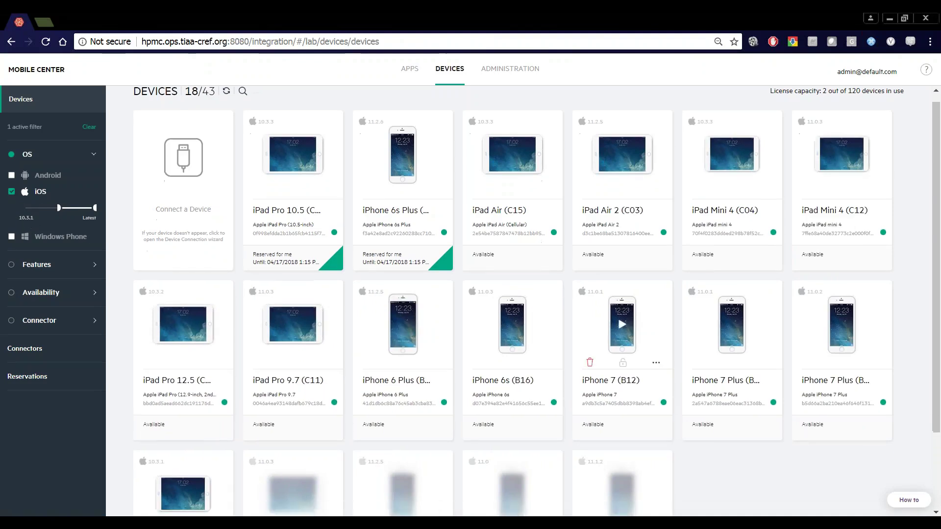
{"action": "scroll", "coordinate": [622, 333], "scroll_direction": "up", "scroll_amount": 3}
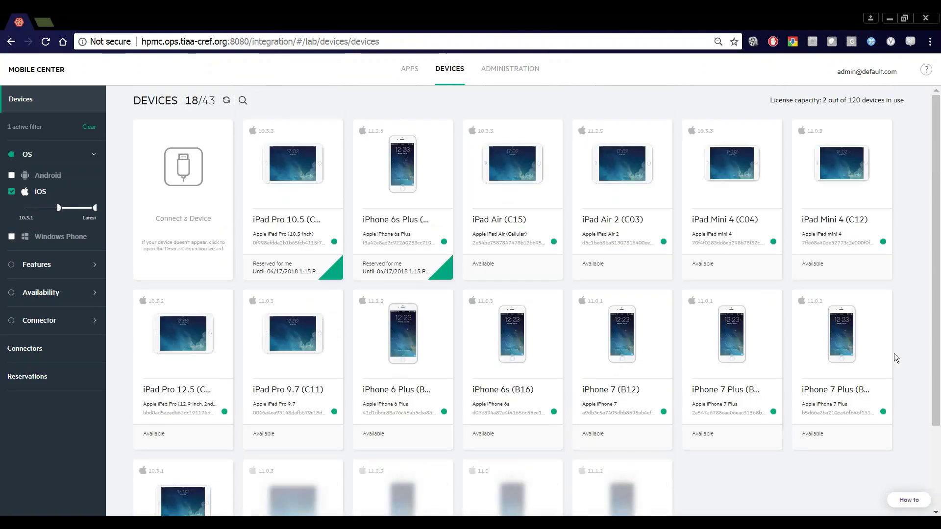
Add Available, Reserved for me and Reserved for others availability filters, narrowing to 14 devices.
{"action": "left_click", "coordinate": [65, 294]}
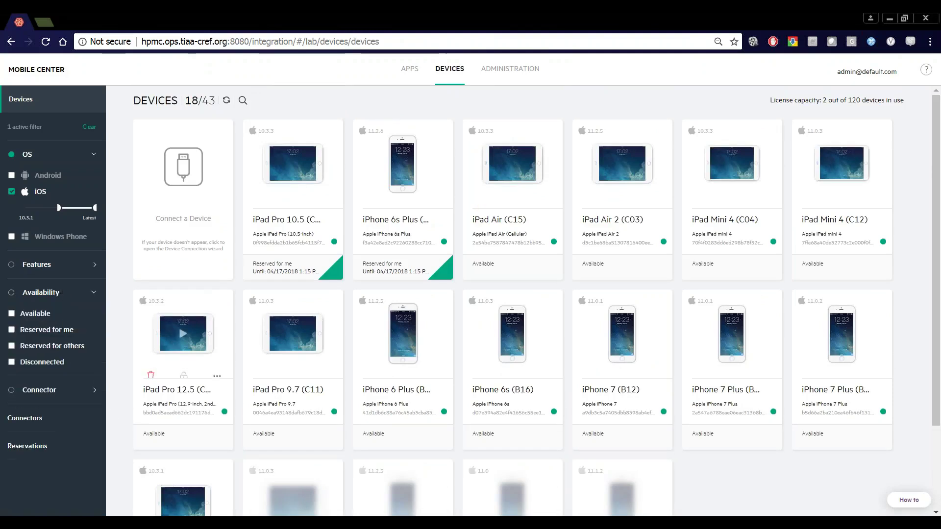
{"action": "left_click", "coordinate": [22, 314]}
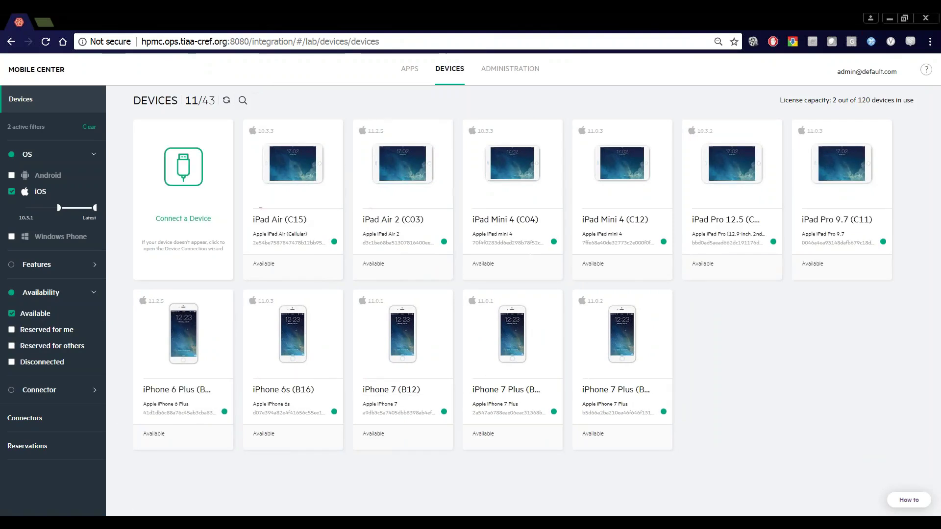
{"action": "left_click", "coordinate": [64, 335]}
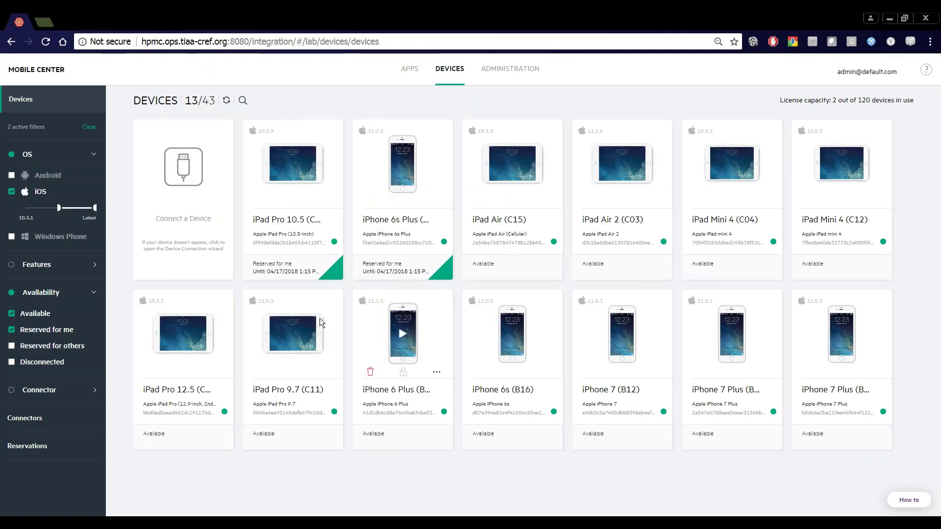
{"action": "left_click", "coordinate": [48, 347]}
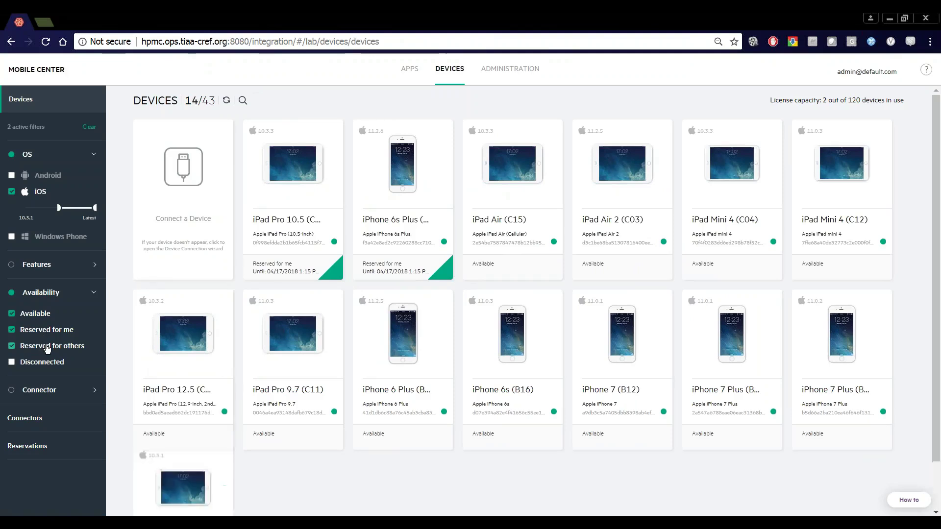
{"action": "left_click", "coordinate": [47, 347]}
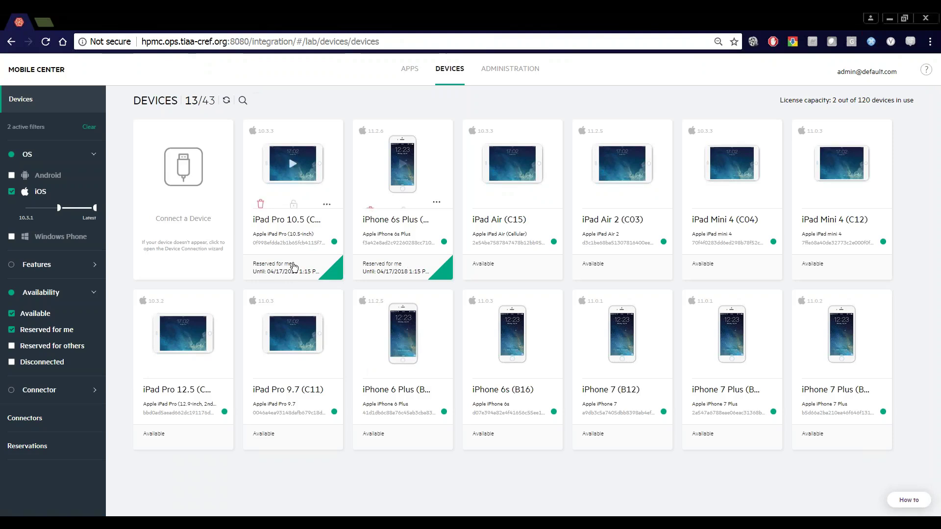
{"action": "left_click", "coordinate": [94, 351]}
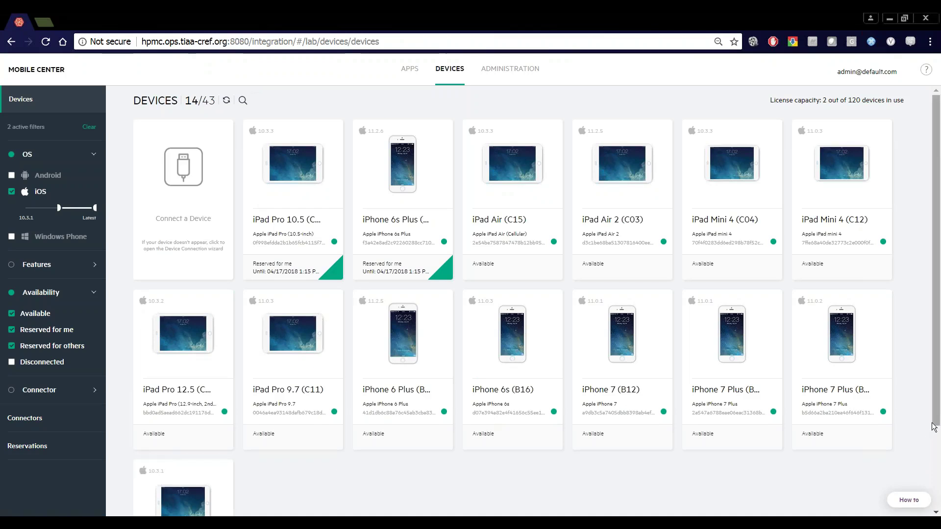
{"action": "scroll", "coordinate": [928, 428], "scroll_direction": "down", "scroll_amount": 2}
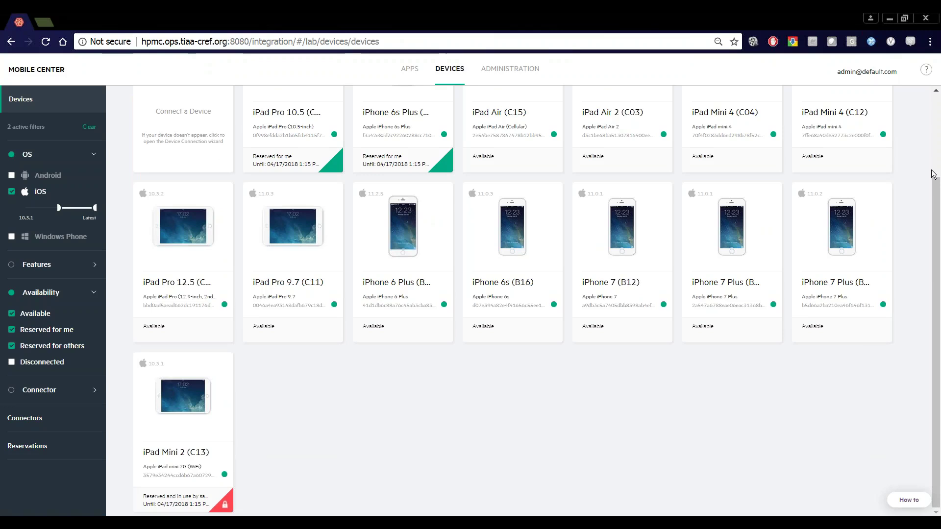
{"action": "scroll", "coordinate": [809, 265], "scroll_direction": "up", "scroll_amount": 3}
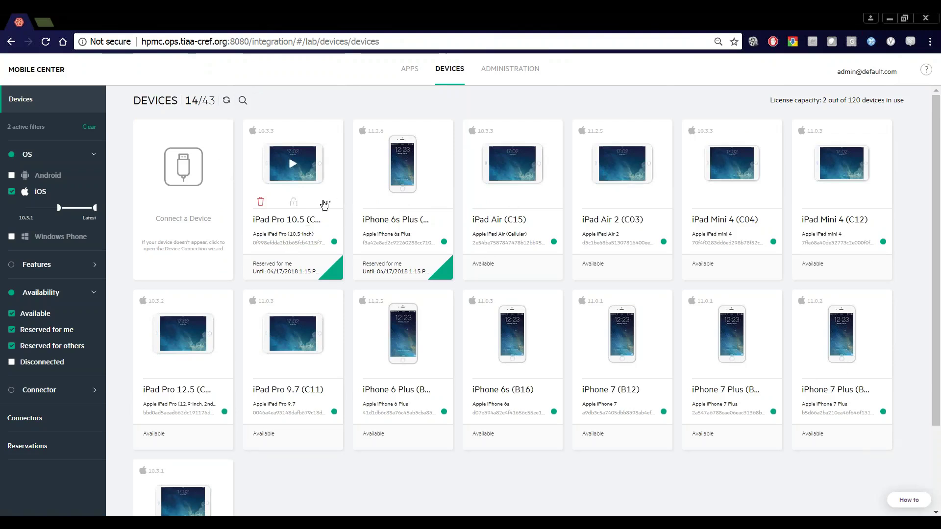
Open the iPad Pro 10.5 details, showing OS 10.3.3, connector PRODMAC2 and agent version 14.
{"action": "left_click", "coordinate": [324, 204]}
{"action": "left_click", "coordinate": [422, 304]}
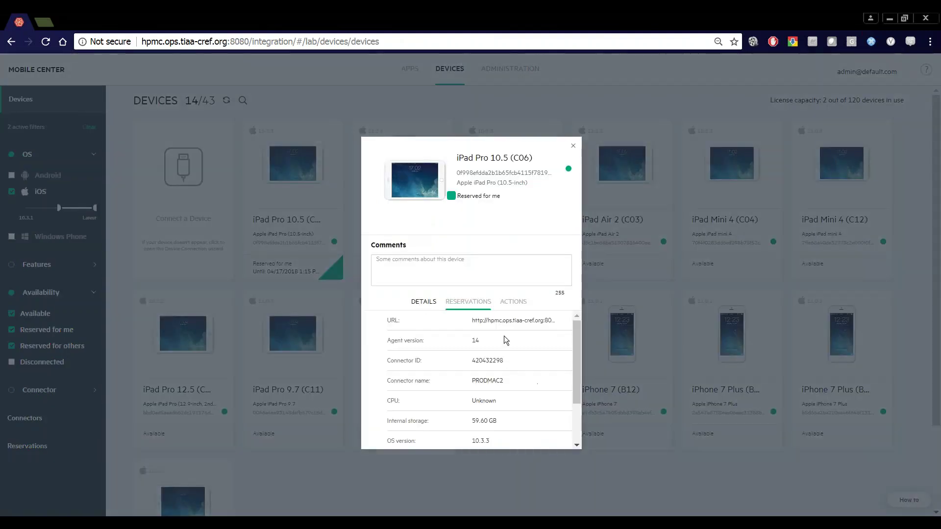
{"action": "left_click_drag", "start_coordinate": [578, 334], "coordinate": [571, 307]}
{"action": "mouse_move", "coordinate": [458, 156]}
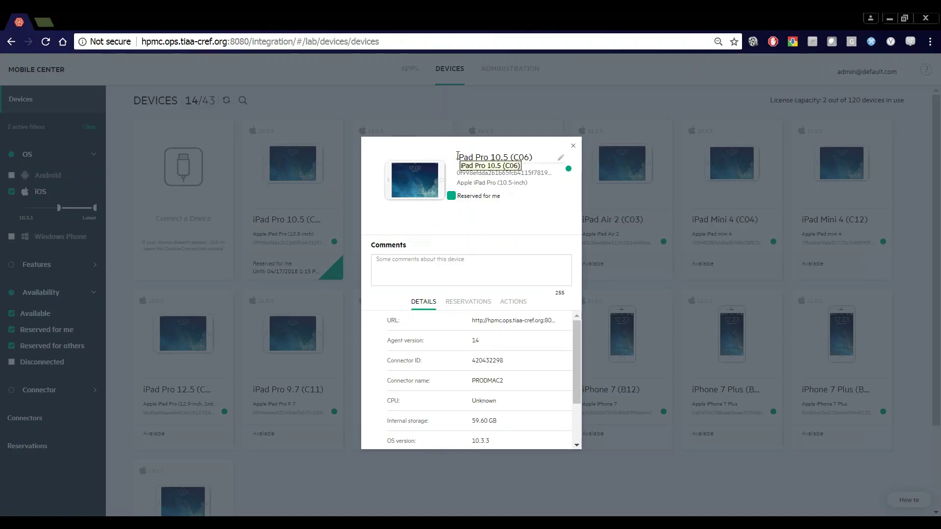
Highlight parts of the device name, ending with the C06 code selected.
{"action": "left_click_drag", "start_coordinate": [508, 157], "coordinate": [451, 149]}
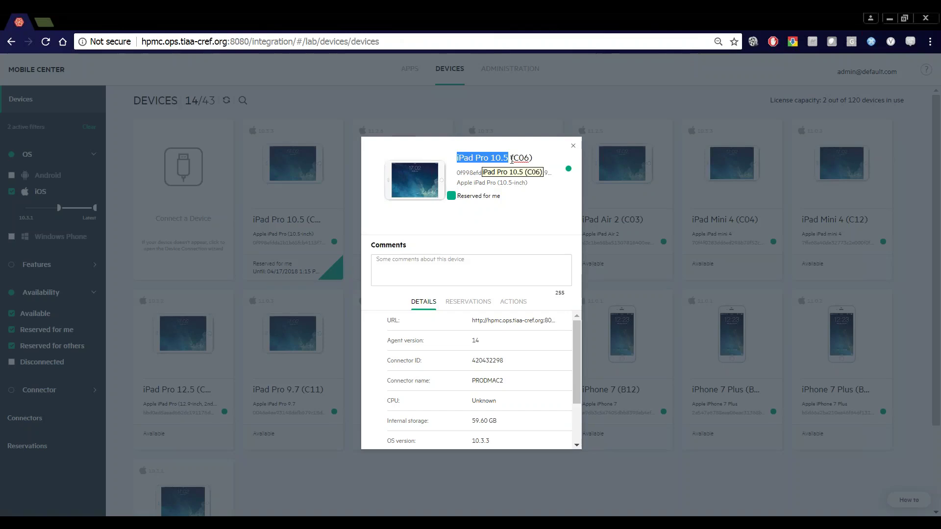
{"action": "left_click_drag", "start_coordinate": [514, 158], "coordinate": [529, 157]}
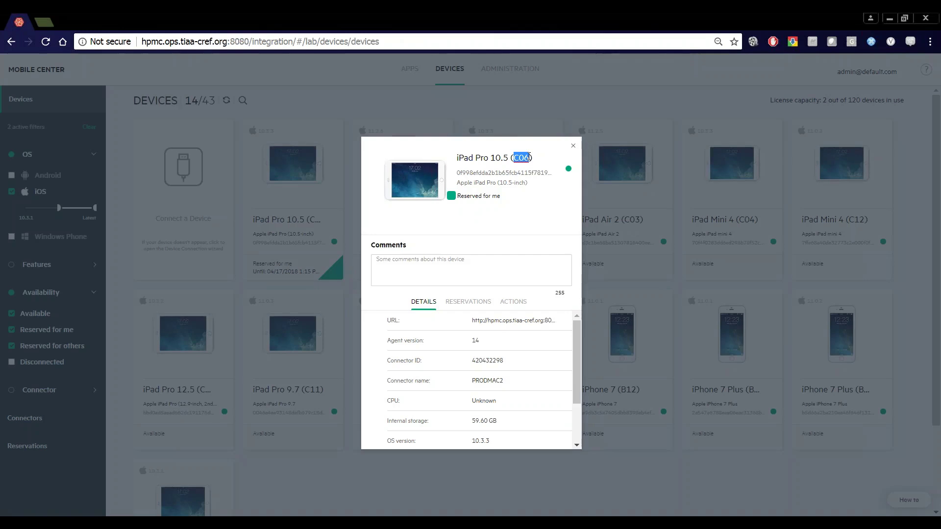
{"action": "left_click", "coordinate": [525, 157]}
{"action": "double_click", "coordinate": [526, 158]}
Review the iPad Pro 10.5 (C06) Restart/Reconnect Device actions, then close its details dialog.
{"action": "left_click", "coordinate": [506, 307]}
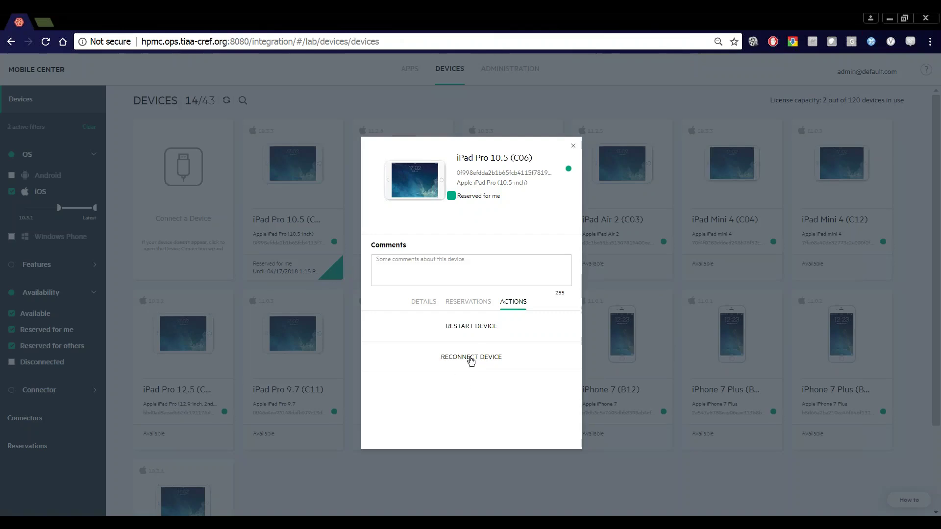
{"action": "left_click", "coordinate": [574, 149]}
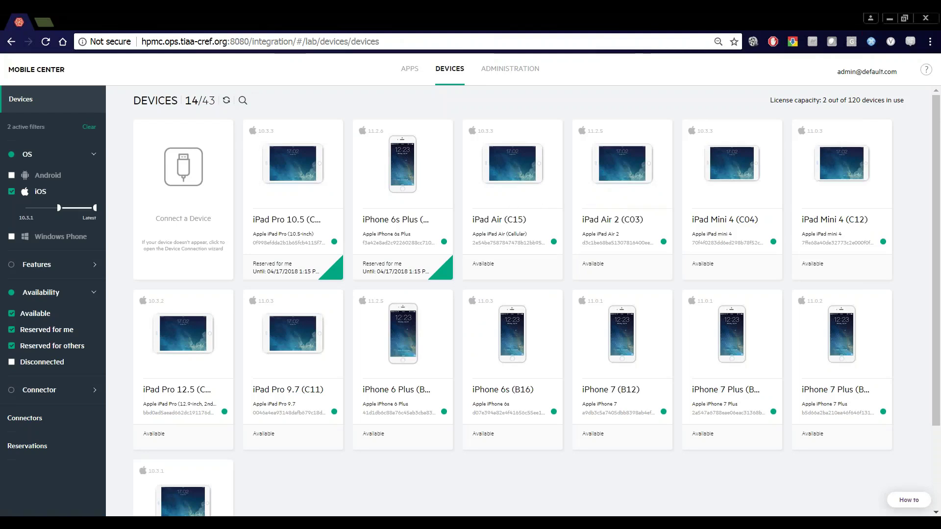
Start remote control of the iPad Pro 10.5, try the Camera app allowing location, then return home.
{"action": "mouse_move", "coordinate": [294, 158]}
{"action": "left_click", "coordinate": [294, 168]}
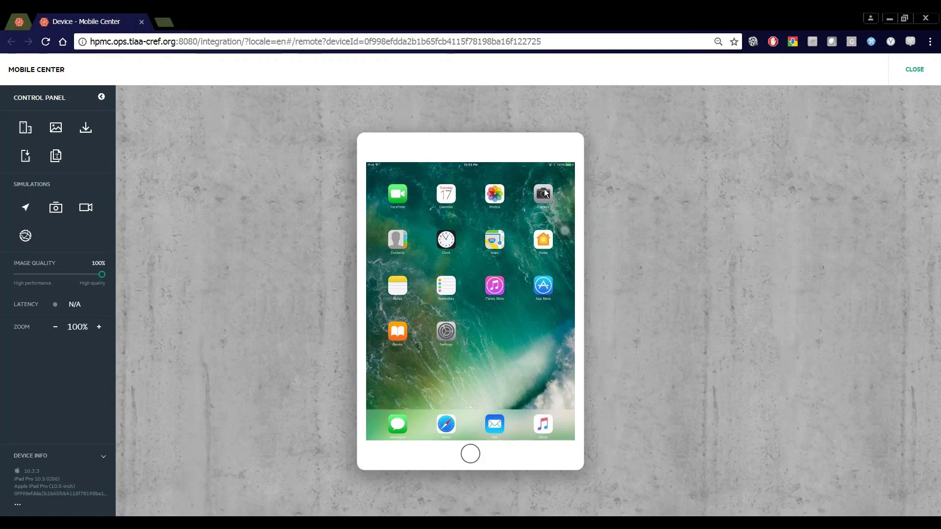
{"action": "left_click", "coordinate": [542, 216]}
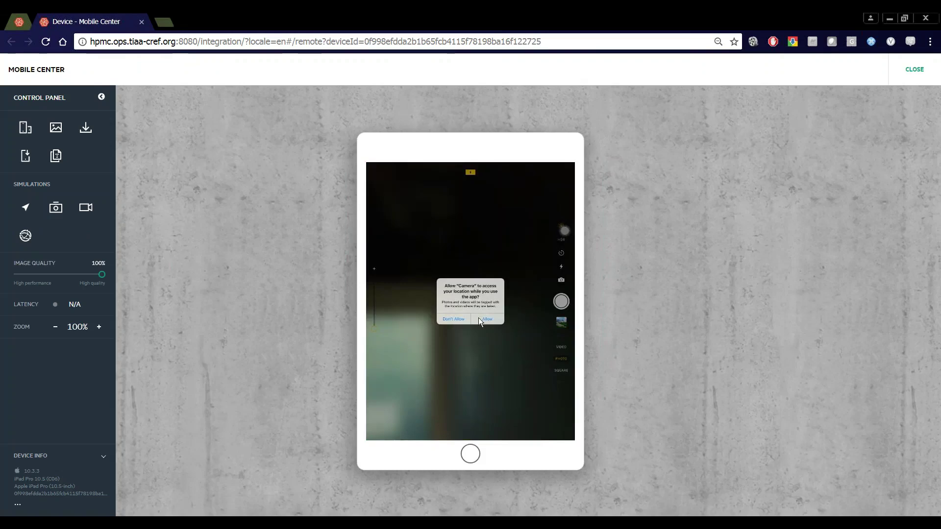
{"action": "left_click", "coordinate": [484, 319]}
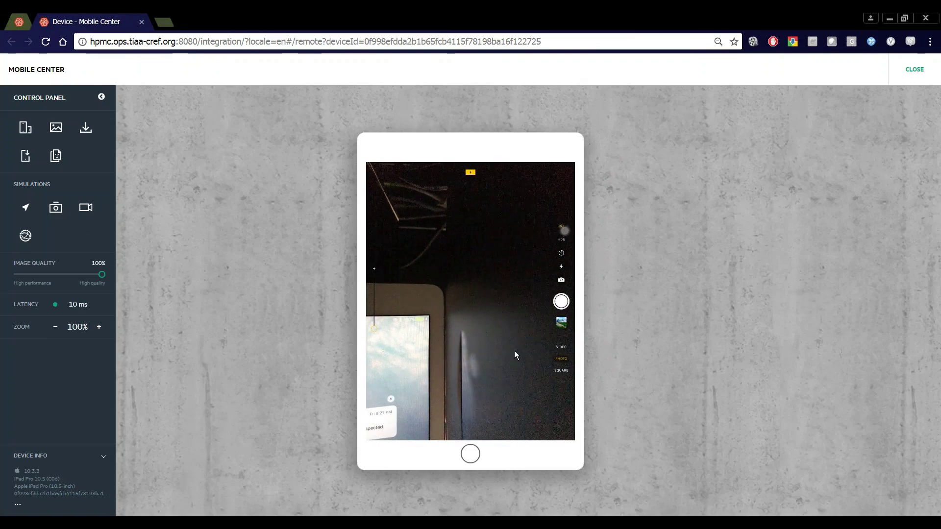
{"action": "left_click", "coordinate": [471, 454]}
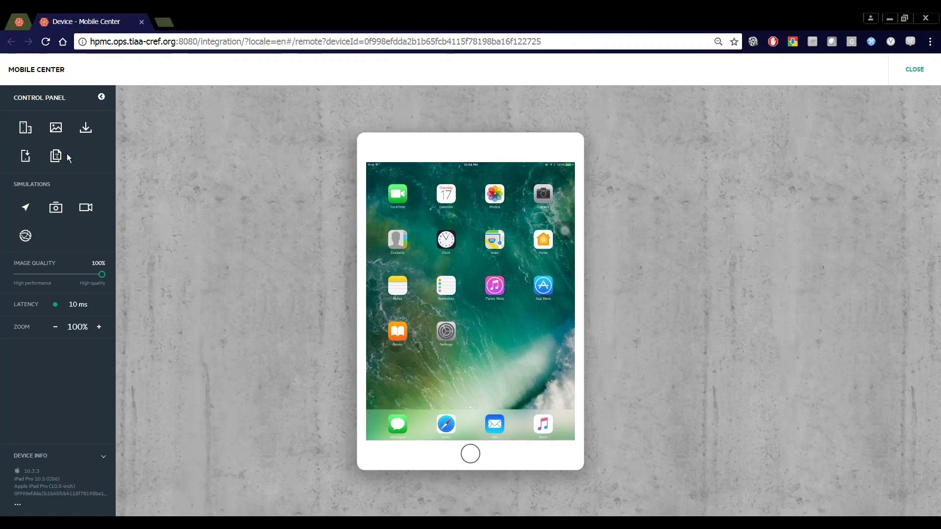
Choose TIAA Jun upload #60 (build 18.05.0.29) for install, set to uninstall when the session ends.
{"action": "left_click", "coordinate": [22, 163]}
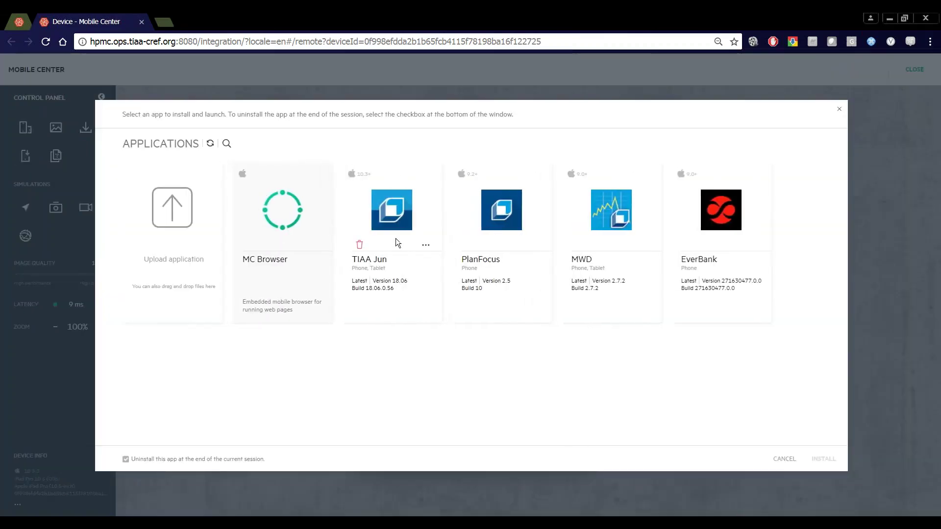
{"action": "left_click", "coordinate": [380, 219]}
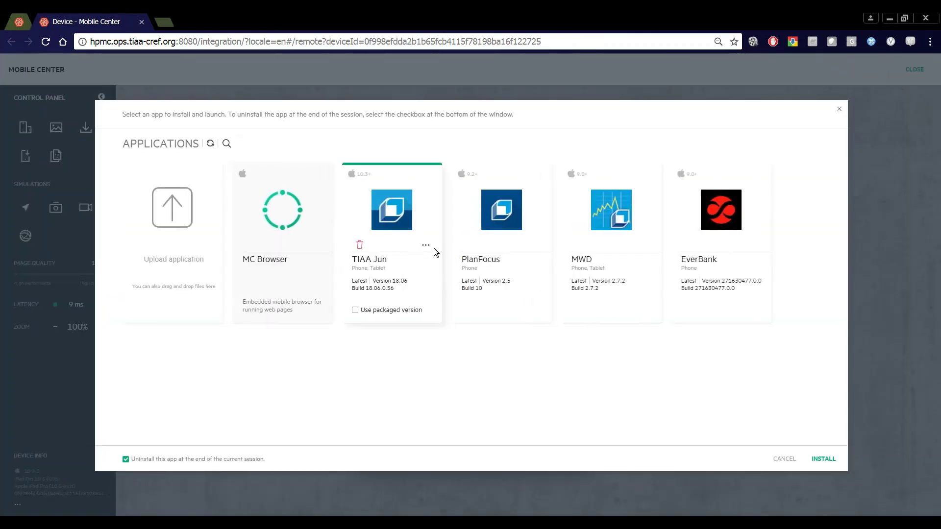
{"action": "left_click", "coordinate": [431, 246]}
{"action": "left_click", "coordinate": [373, 338]}
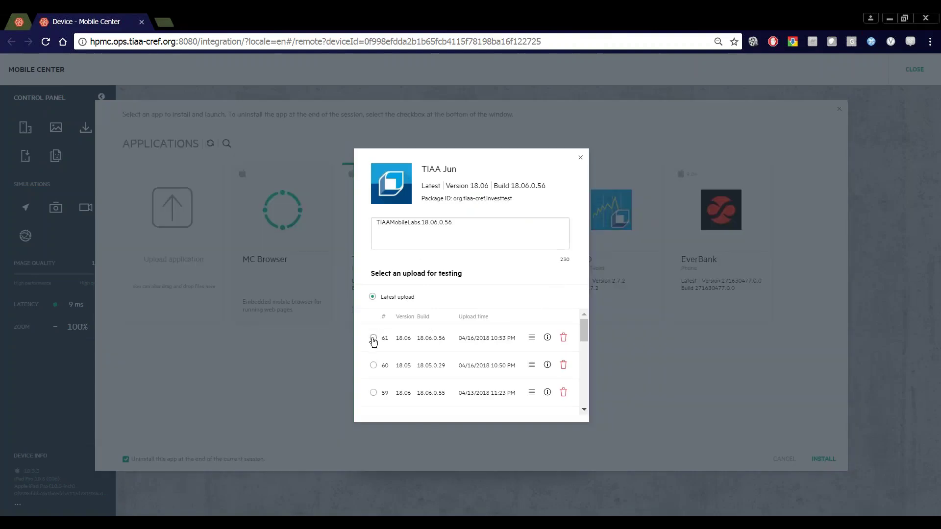
{"action": "left_click", "coordinate": [374, 366]}
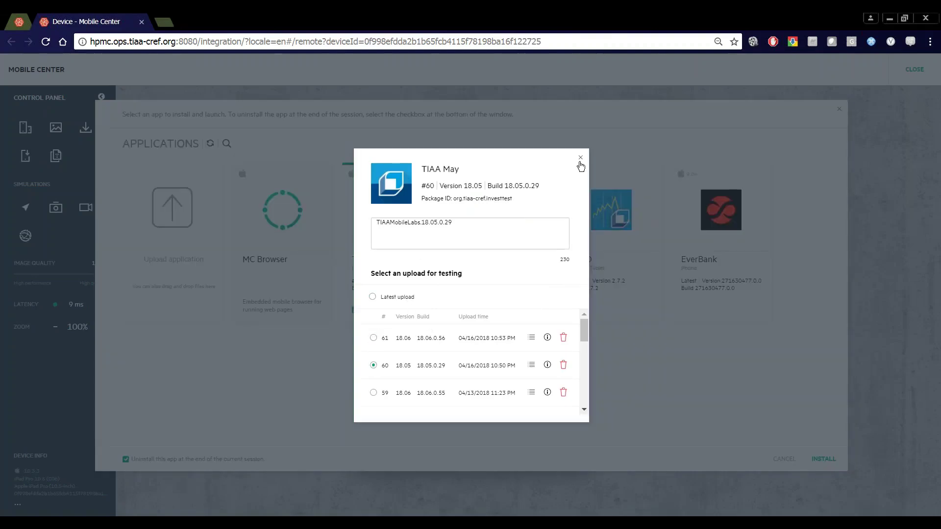
{"action": "left_click", "coordinate": [580, 158]}
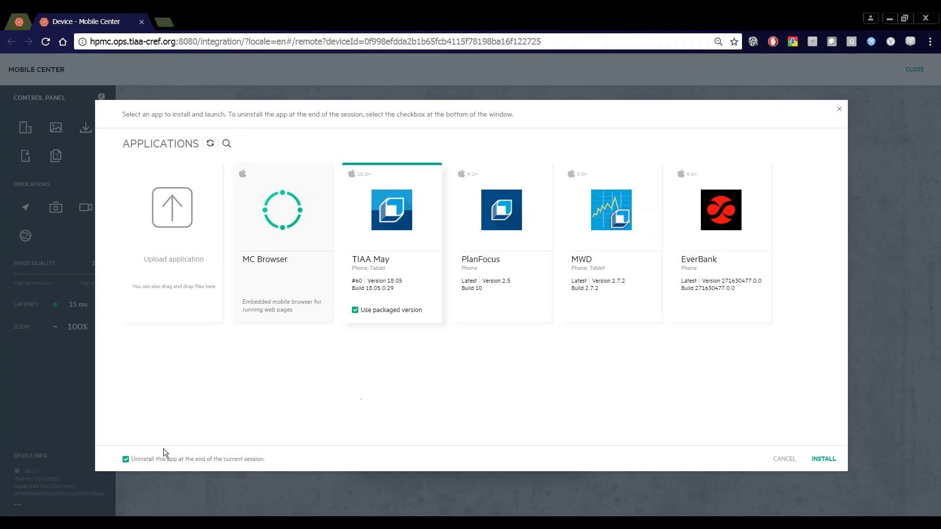
{"action": "left_click", "coordinate": [126, 459]}
Cancel the app install, lower streaming quality to 75% and enlarge the remote view to 130%.
{"action": "left_click", "coordinate": [792, 463]}
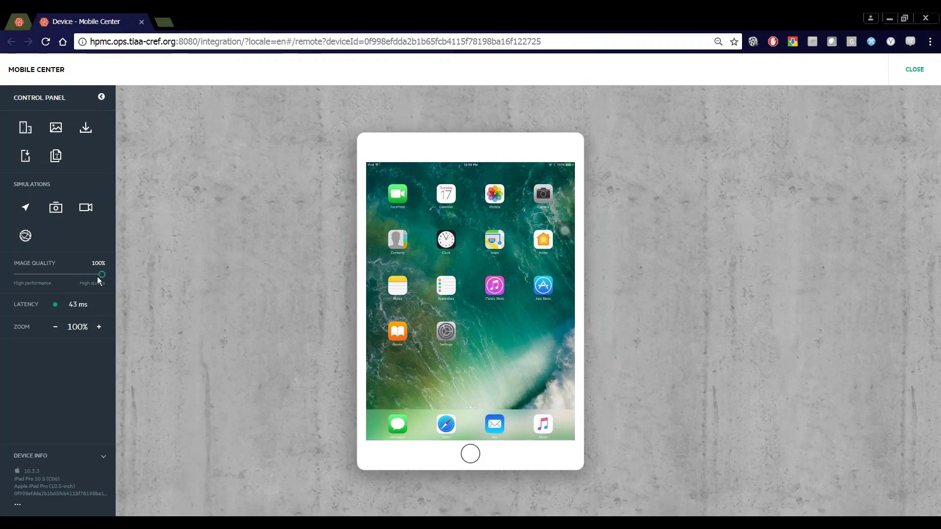
{"action": "left_click_drag", "start_coordinate": [102, 276], "coordinate": [78, 280]}
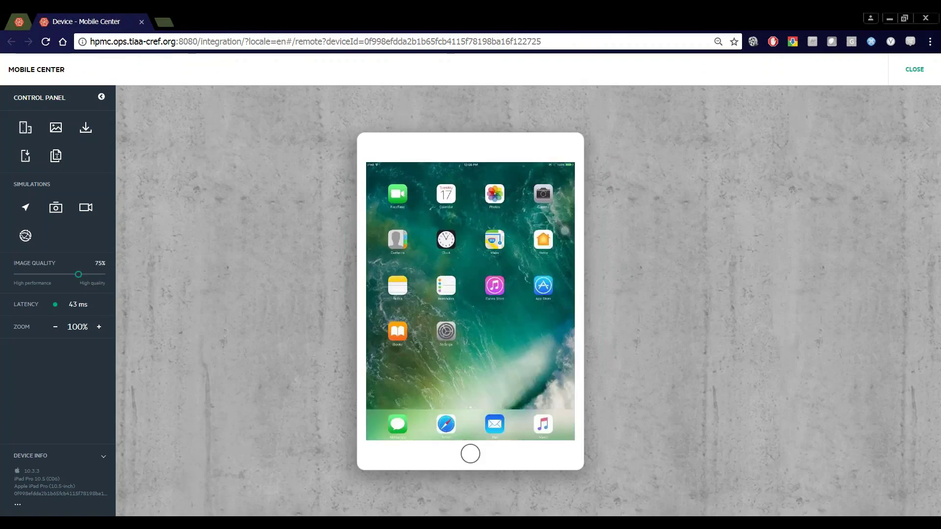
{"action": "left_click", "coordinate": [99, 327]}
{"action": "left_click", "coordinate": [99, 327]}
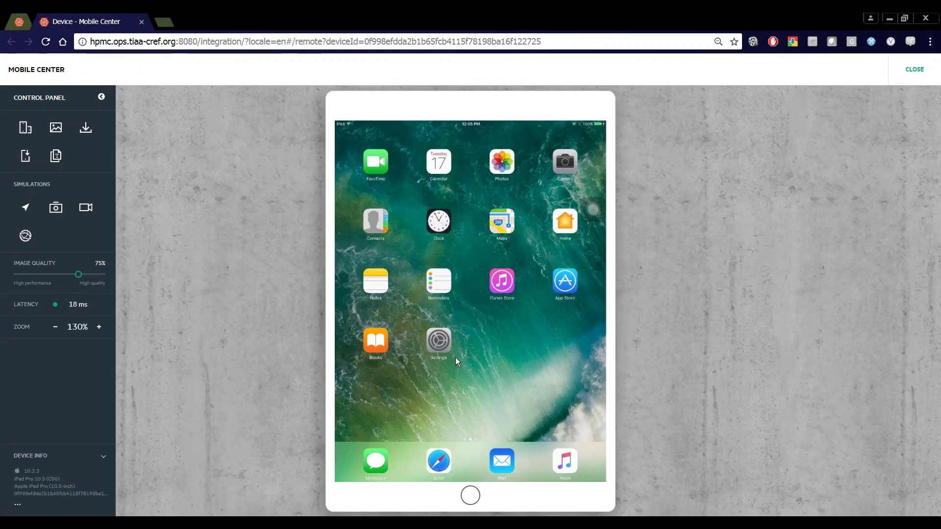
Open Settings on the iPad, return to the home screen, and bring up the Send Text to Device panel.
{"action": "left_click", "coordinate": [431, 338]}
{"action": "left_click", "coordinate": [468, 495]}
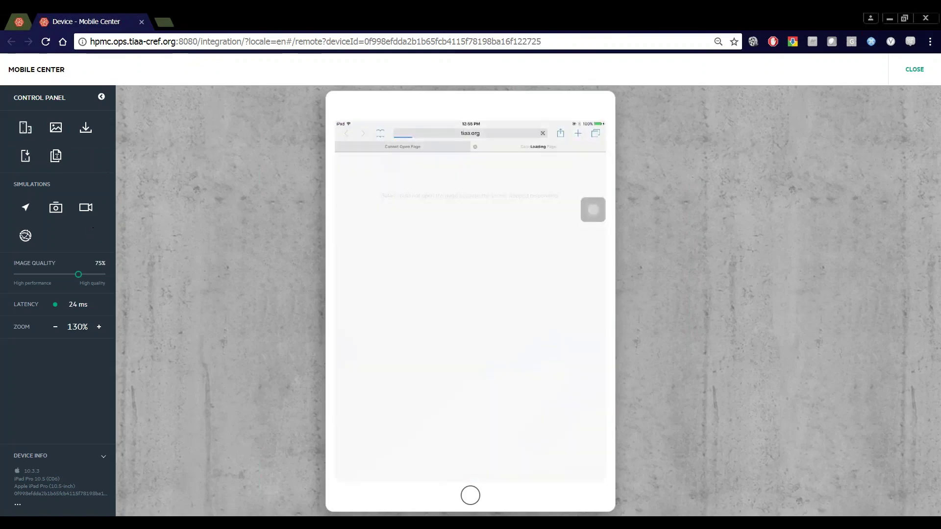
{"action": "left_click", "coordinate": [56, 156]}
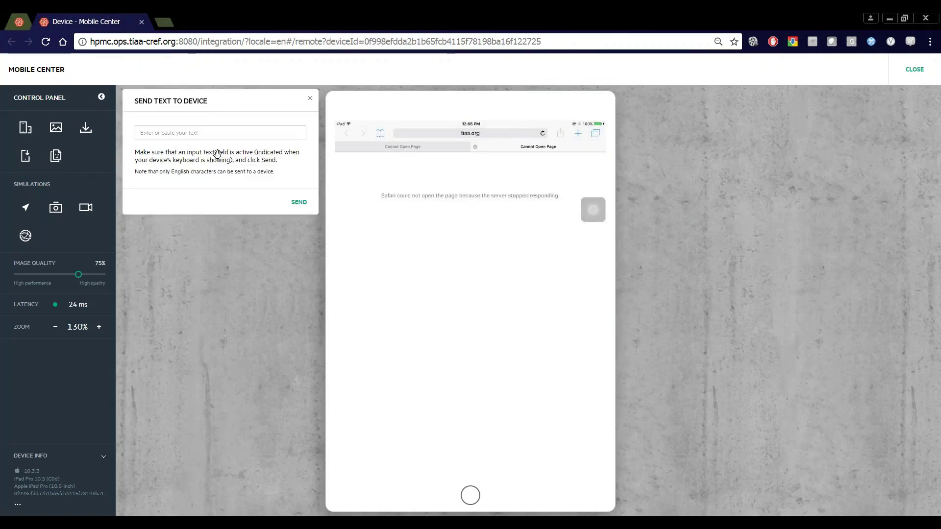
{"action": "left_click", "coordinate": [504, 130]}
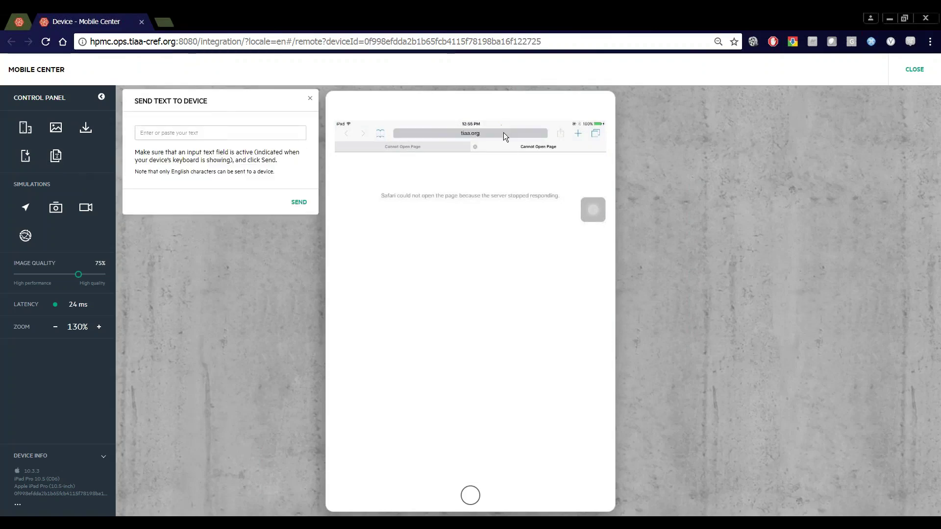
{"action": "left_click", "coordinate": [207, 135]}
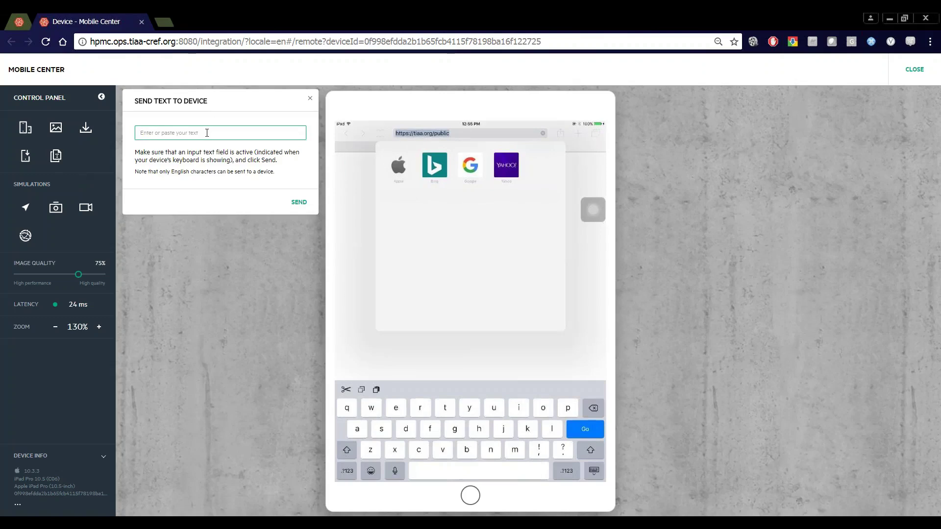
{"action": "type", "text": "ww"}
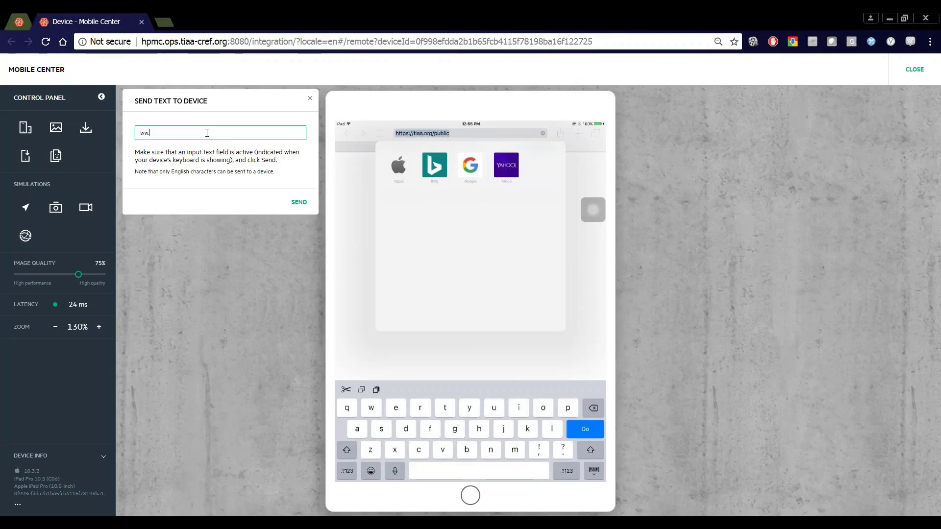
{"action": "type", "text": ".google.com"}
{"action": "left_click", "coordinate": [141, 133]}
{"action": "type", "text": "w"}
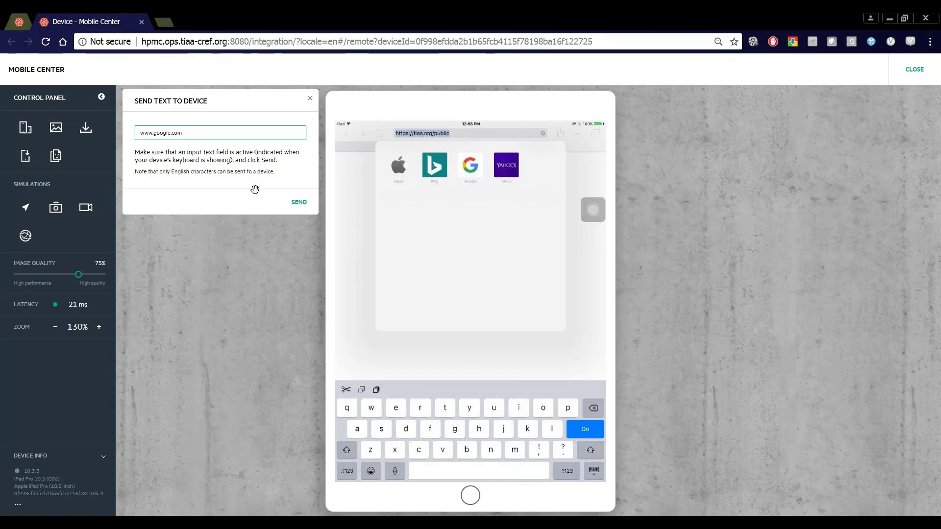
{"action": "left_click", "coordinate": [303, 209]}
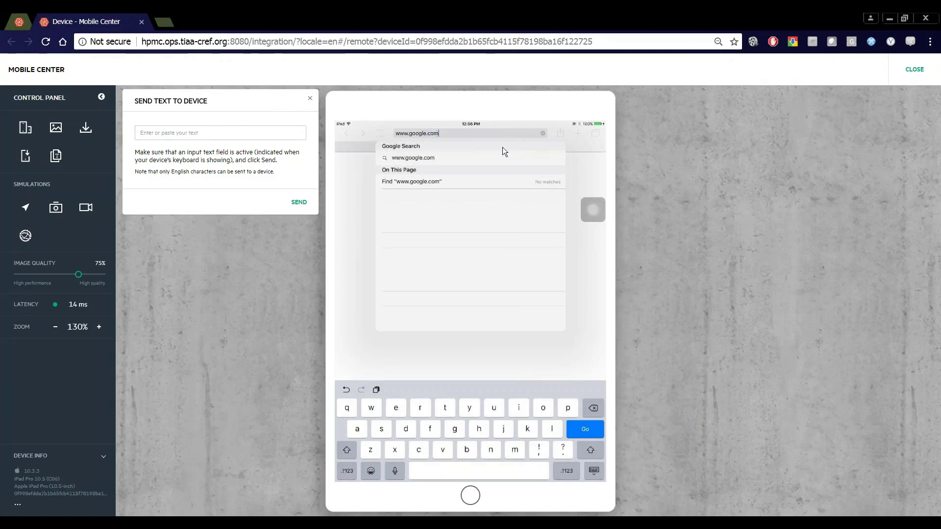
{"action": "left_click", "coordinate": [310, 98]}
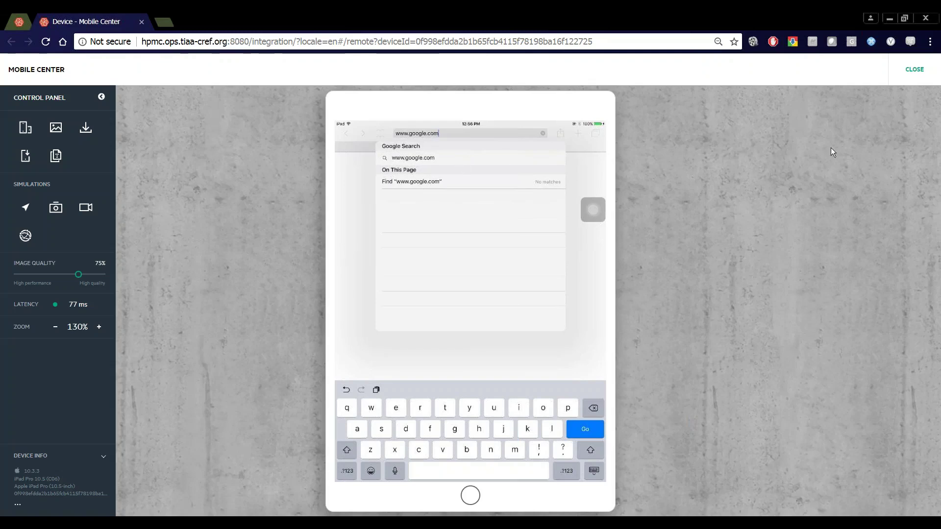
Close the remote iPad tab, reopen the iPad Pro 10.5 remote view, then end the session.
{"action": "left_click", "coordinate": [140, 22]}
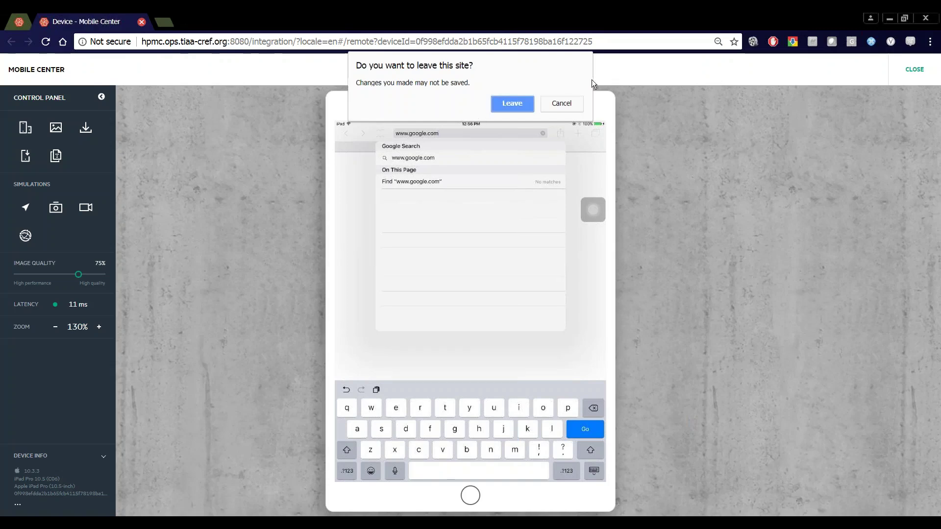
{"action": "left_click", "coordinate": [568, 104]}
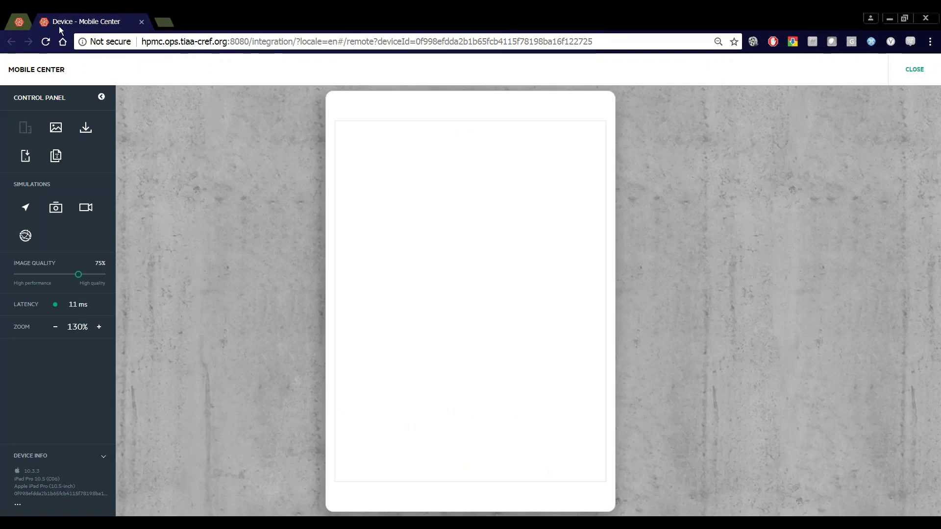
{"action": "middle_click", "coordinate": [59, 25]}
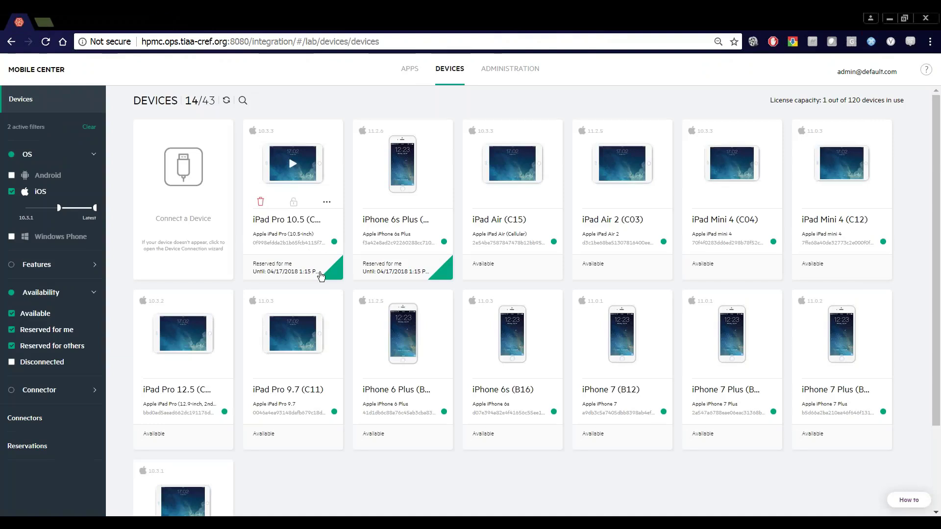
{"action": "left_click", "coordinate": [293, 164]}
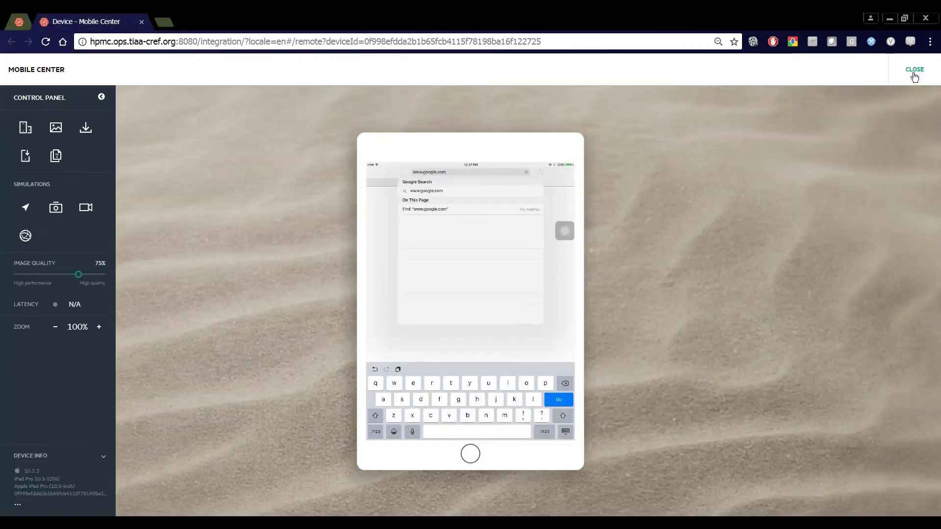
{"action": "left_click", "coordinate": [914, 71]}
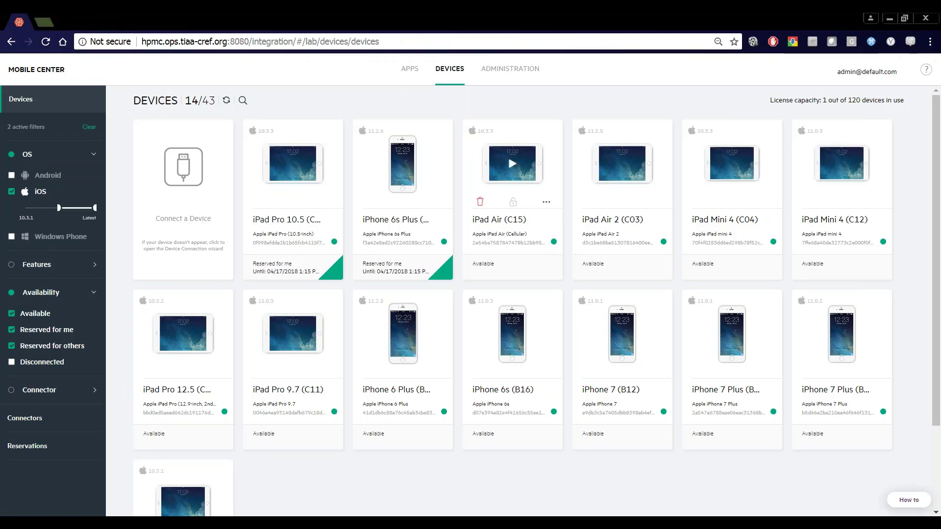
Open Administration > Device Groups and collapse the Shared Devices group's list of 42 devices.
{"action": "left_click", "coordinate": [521, 73]}
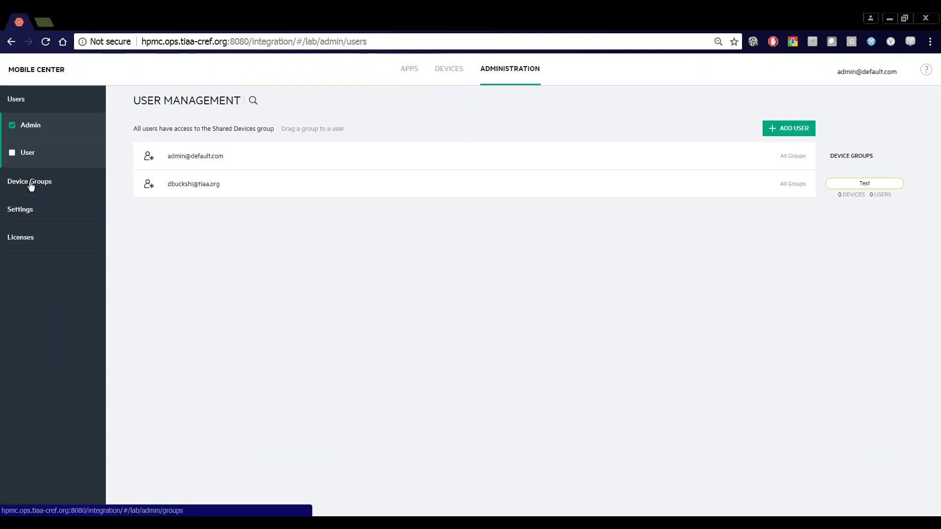
{"action": "left_click", "coordinate": [58, 190]}
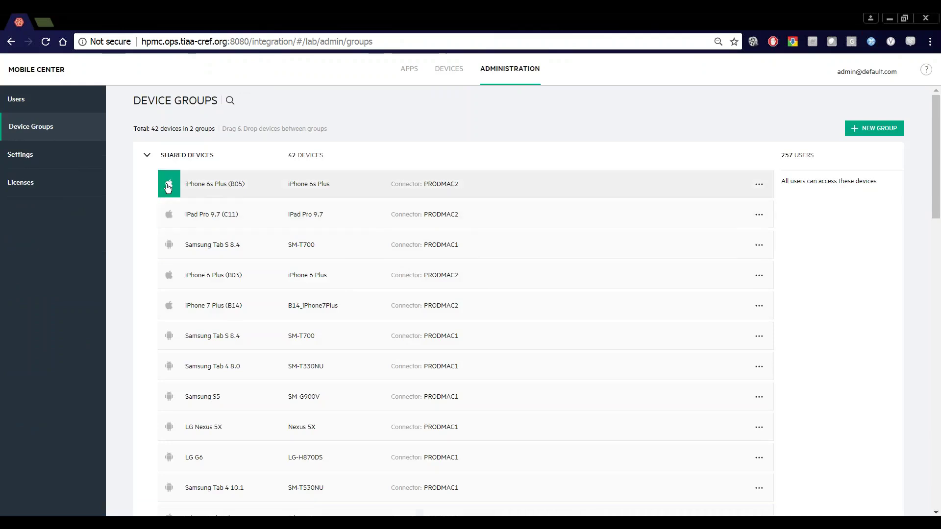
{"action": "left_click", "coordinate": [147, 156]}
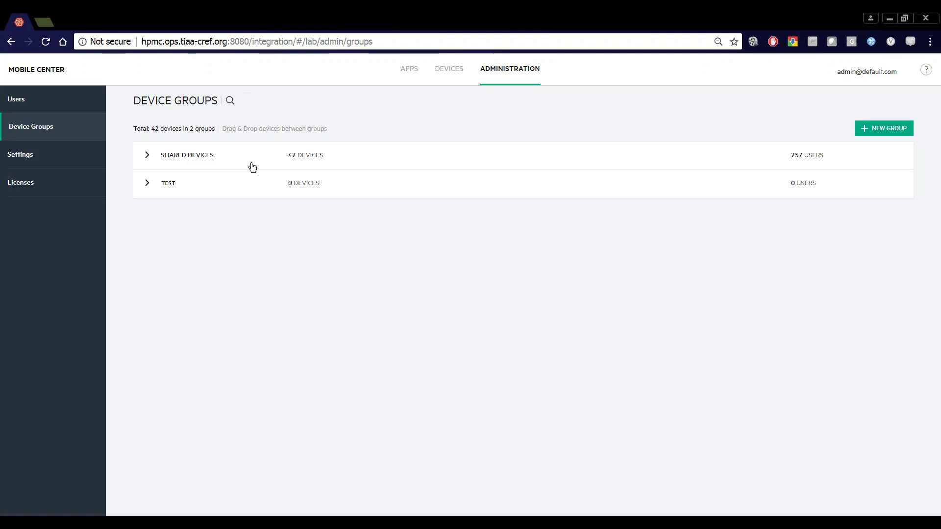
{"action": "mouse_move", "coordinate": [176, 183]}
Open Administration Settings, briefly expand Amazon Device Farm Integration, then expand LDAP Integration (port 389, no SSL).
{"action": "left_click", "coordinate": [10, 155]}
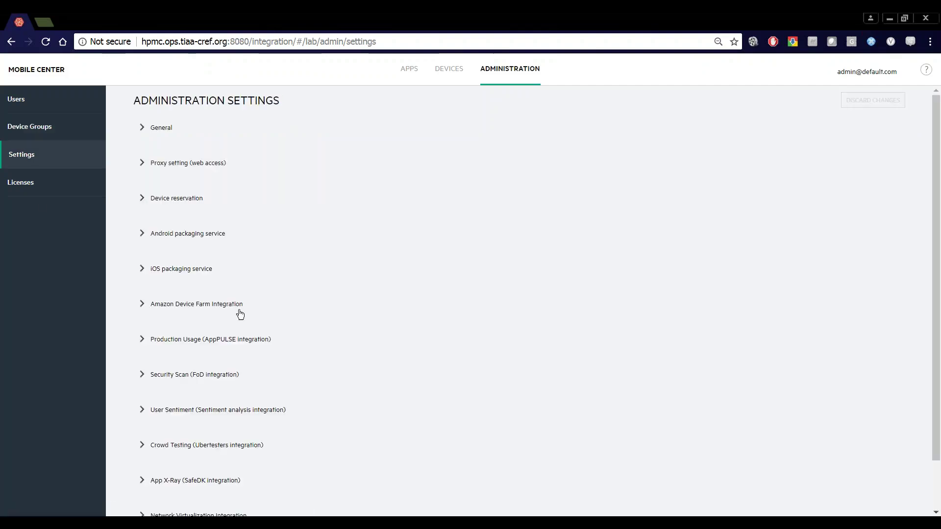
{"action": "left_click", "coordinate": [143, 307]}
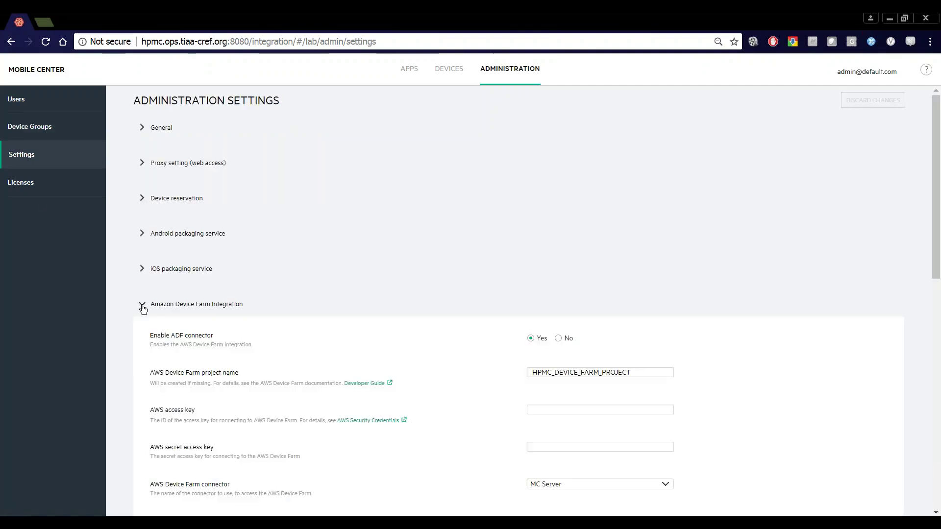
{"action": "left_click", "coordinate": [143, 307]}
{"action": "scroll", "coordinate": [143, 293], "scroll_direction": "down", "scroll_amount": 1}
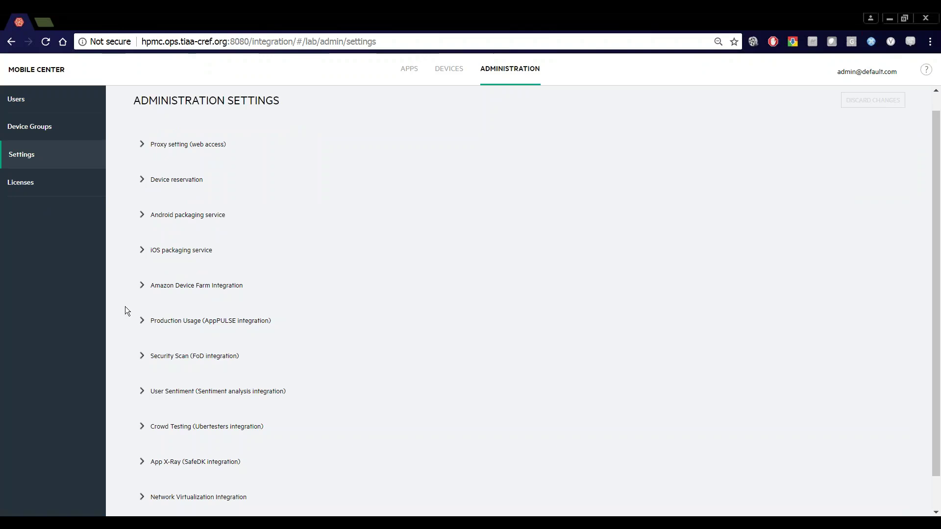
{"action": "scroll", "coordinate": [139, 228], "scroll_direction": "down", "scroll_amount": 1}
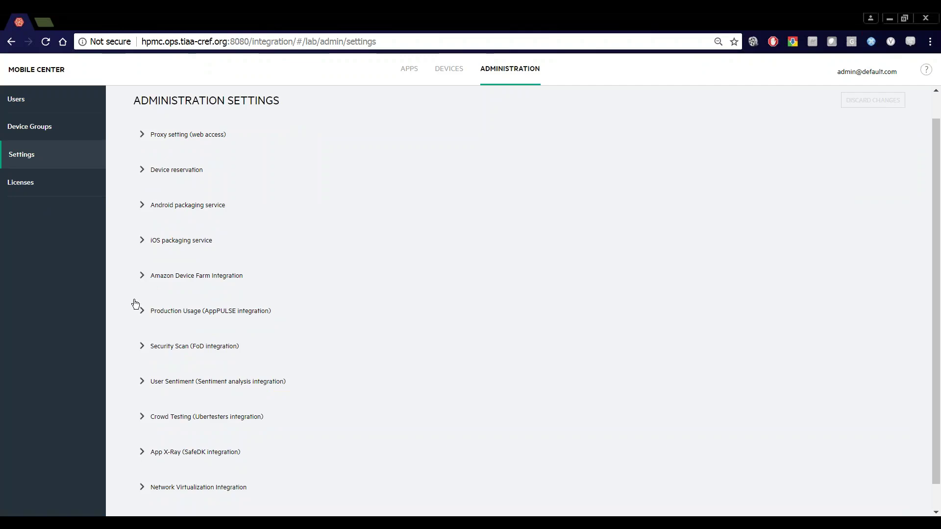
{"action": "scroll", "coordinate": [134, 301], "scroll_direction": "down", "scroll_amount": 1}
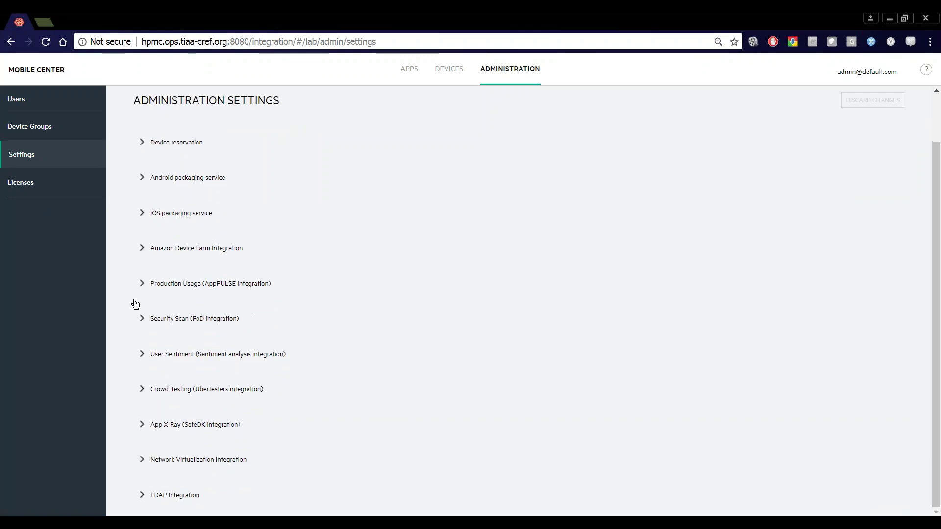
{"action": "left_click", "coordinate": [141, 494]}
{"action": "scroll", "coordinate": [237, 389], "scroll_direction": "down", "scroll_amount": 10}
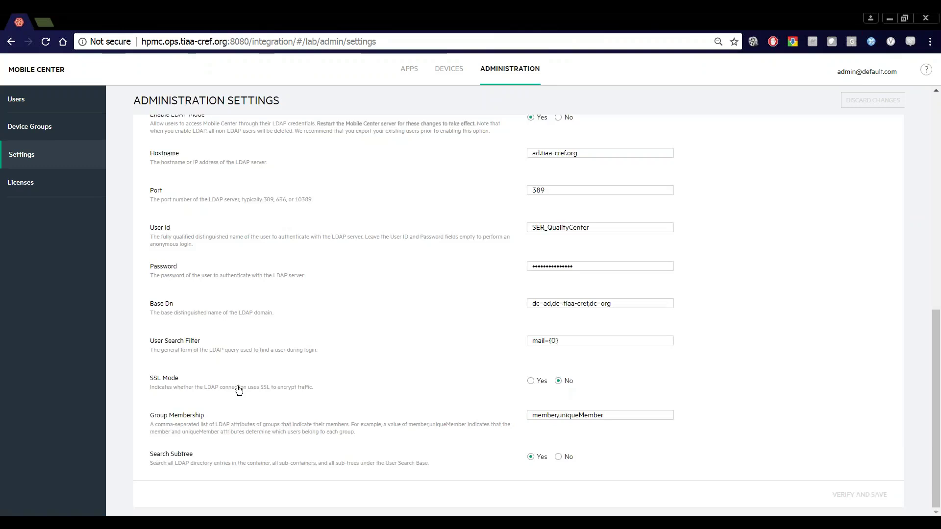
{"action": "scroll", "coordinate": [237, 388], "scroll_direction": "up", "scroll_amount": 11}
View the three connected Device Connectors, then switch to the Remote Desktop Connection Manager window.
{"action": "left_click", "coordinate": [457, 79]}
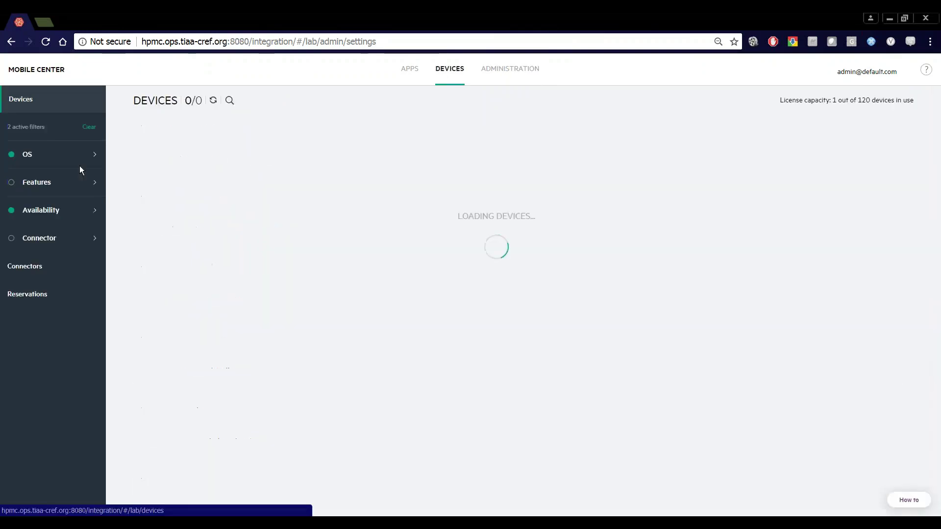
{"action": "left_click", "coordinate": [29, 267]}
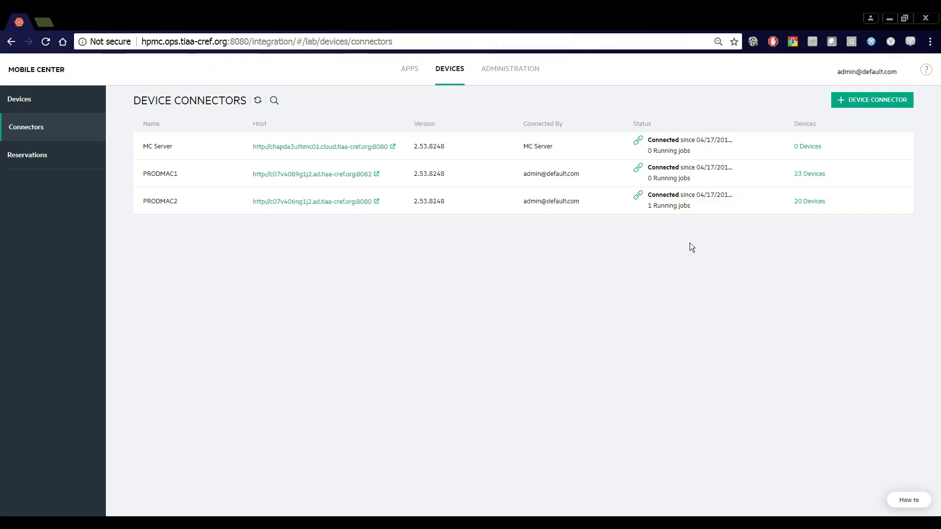
{"action": "key", "text": "alt+Tab"}
{"action": "key", "text": "alt+Tab"}
{"action": "key", "text": "alt+Tab"}
{"action": "key", "text": "alt+Tab"}
{"action": "key", "text": "alt+Tab"}
{"action": "key", "text": "alt+Tab"}
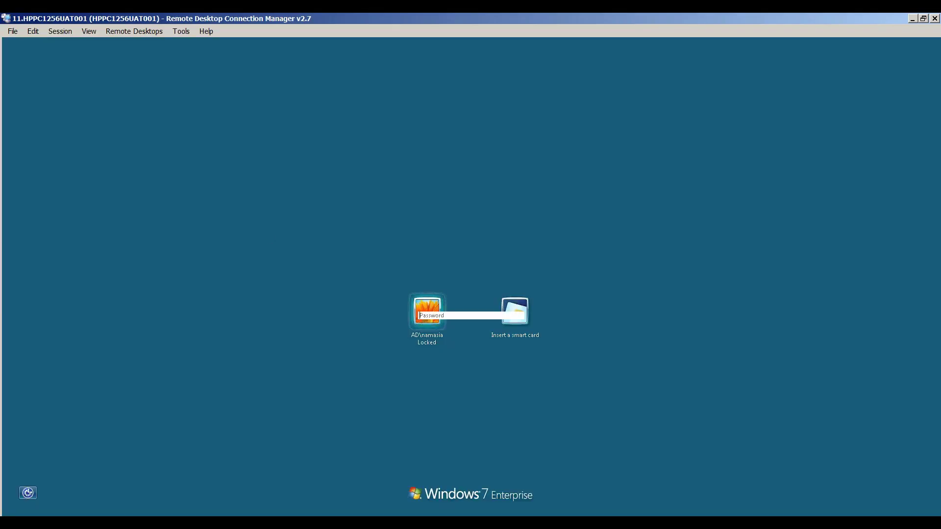
Unlock the remote session with the password, open HPMC_Demo in TruClient, and advance the slideshow to Contact.
{"action": "type", "text": "********"}
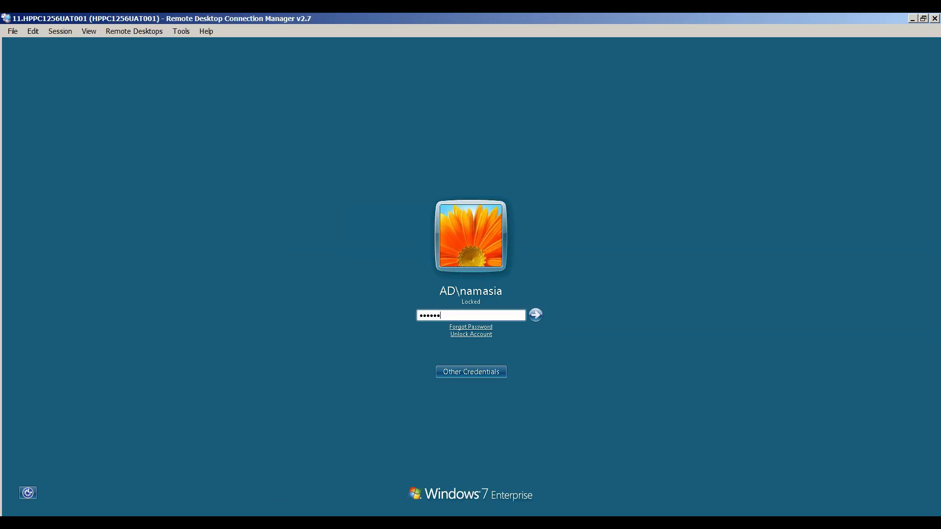
{"action": "key", "text": "Return"}
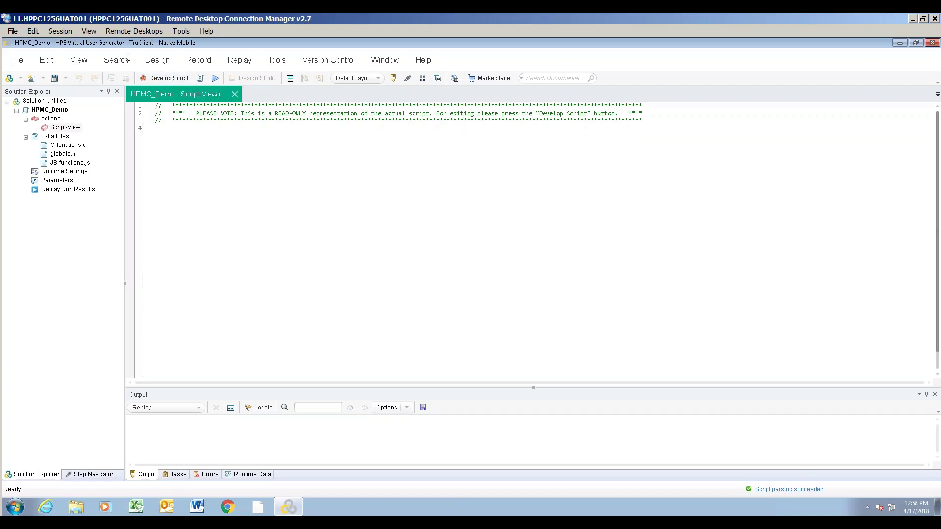
{"action": "left_click", "coordinate": [148, 79]}
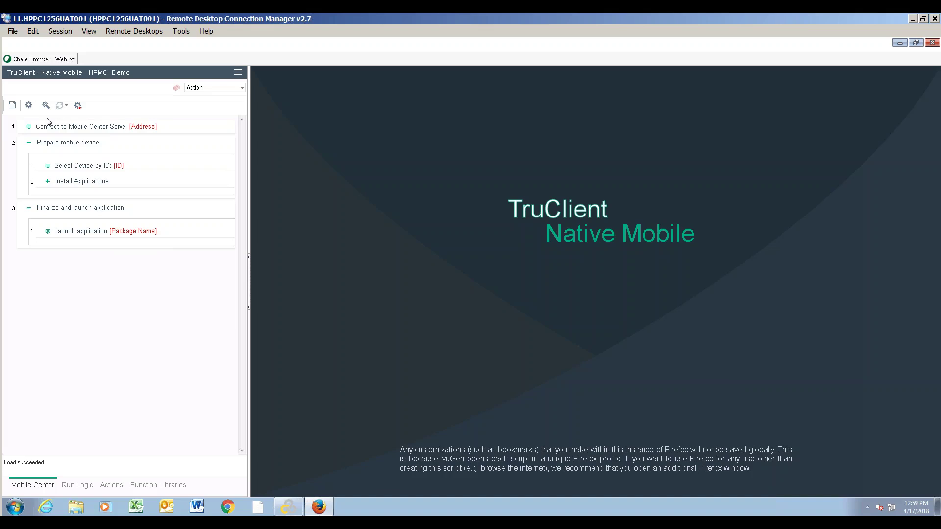
{"action": "key", "text": "alt+Tab"}
{"action": "key", "text": "alt+Tab"}
{"action": "key", "text": "alt+Tab"}
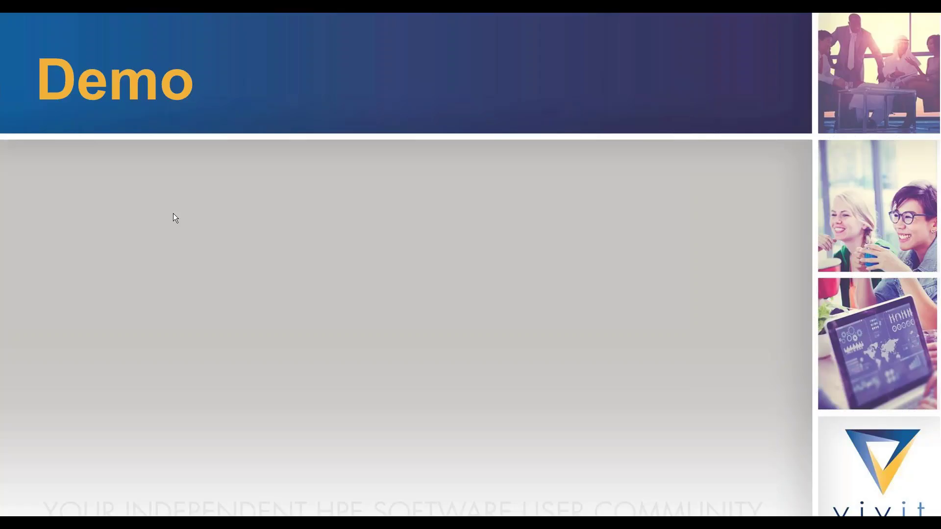
{"action": "key", "text": "Right"}
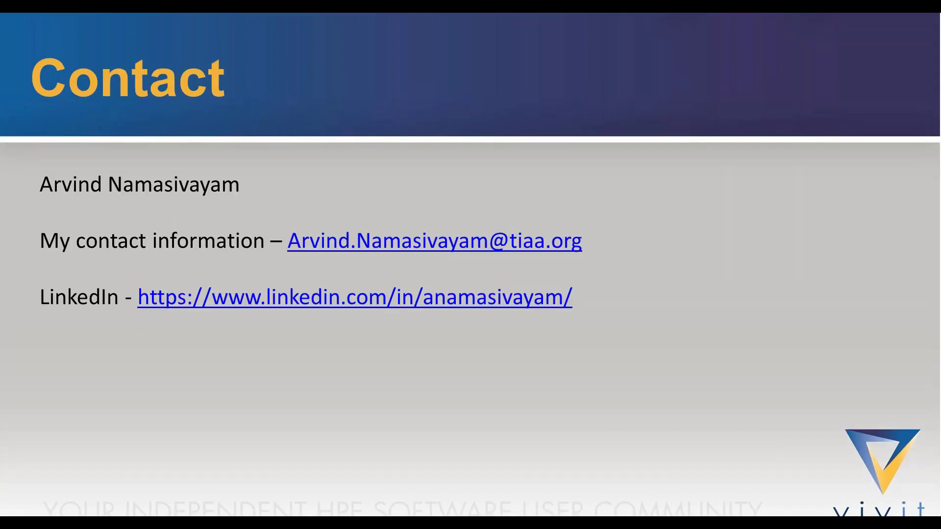